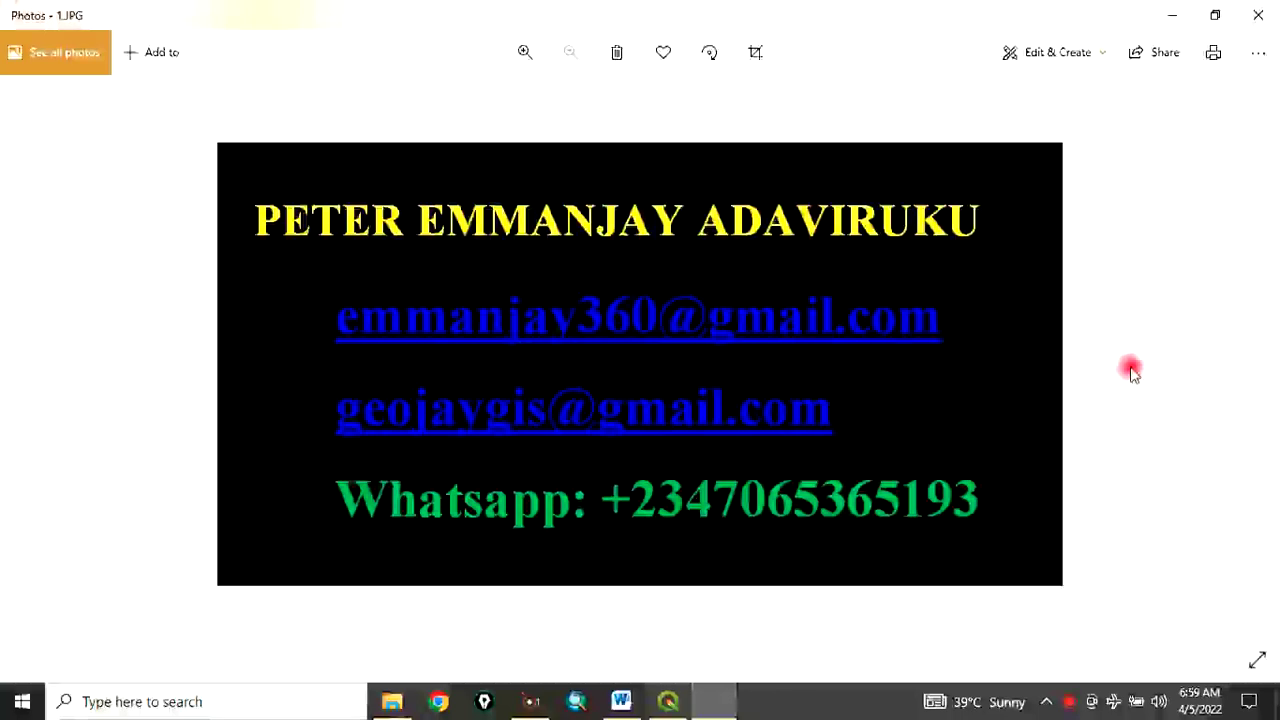
- Advance the Photos slides to 3.JPG, the 'How to length, perimeter and area in QGIS' title slide
left_click(1254, 358)
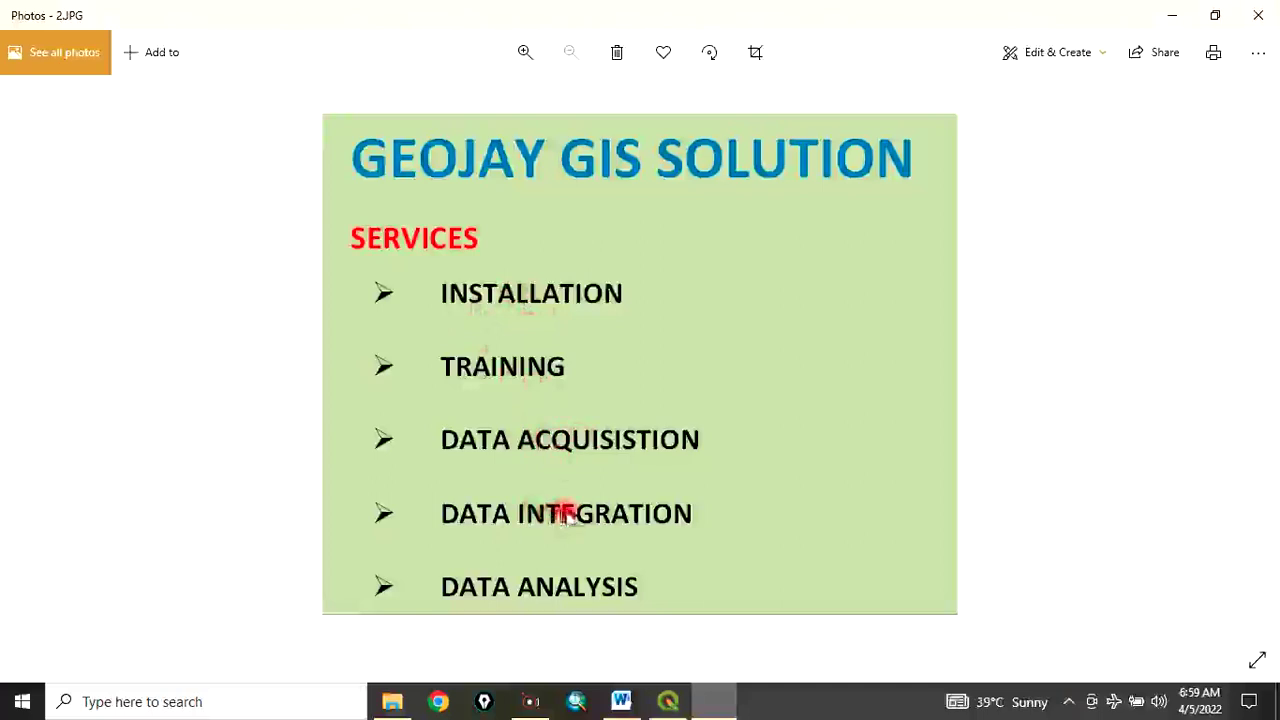
left_click(1258, 357)
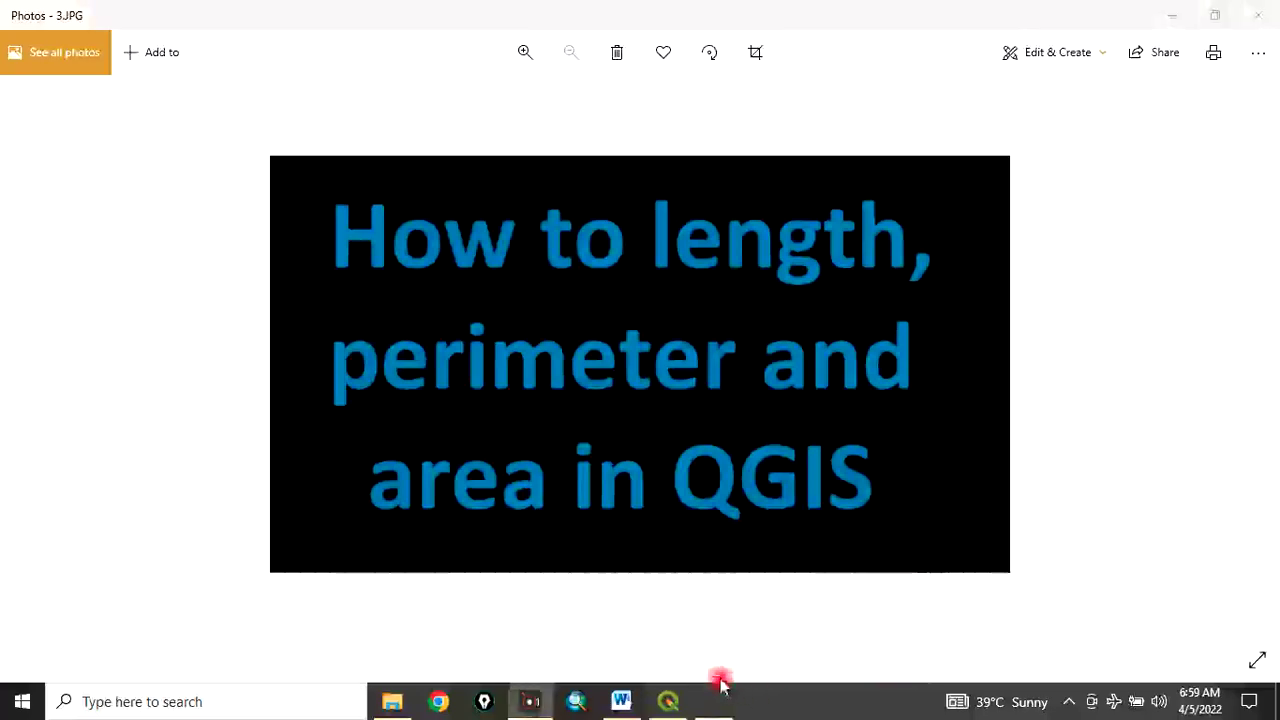
- In QGIS, add kaduna railroads.shp as a vector layer and dismiss the Python error
left_click(666, 702)
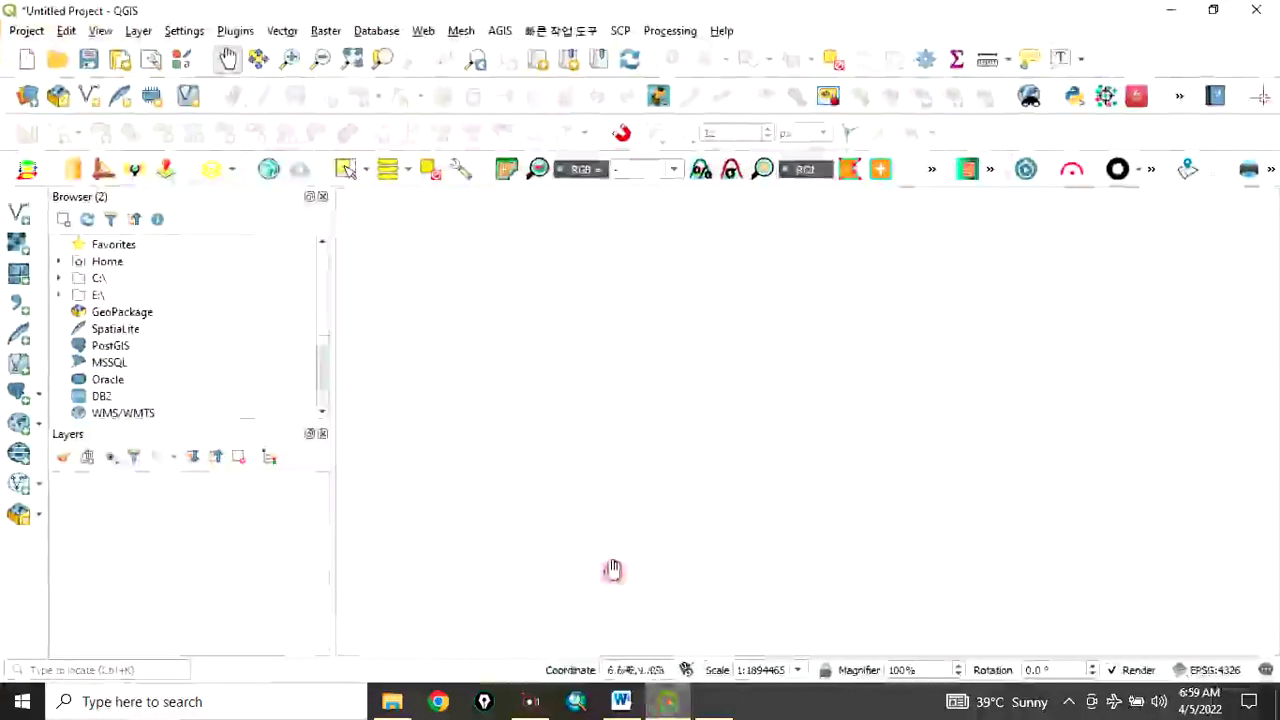
left_click(18, 214)
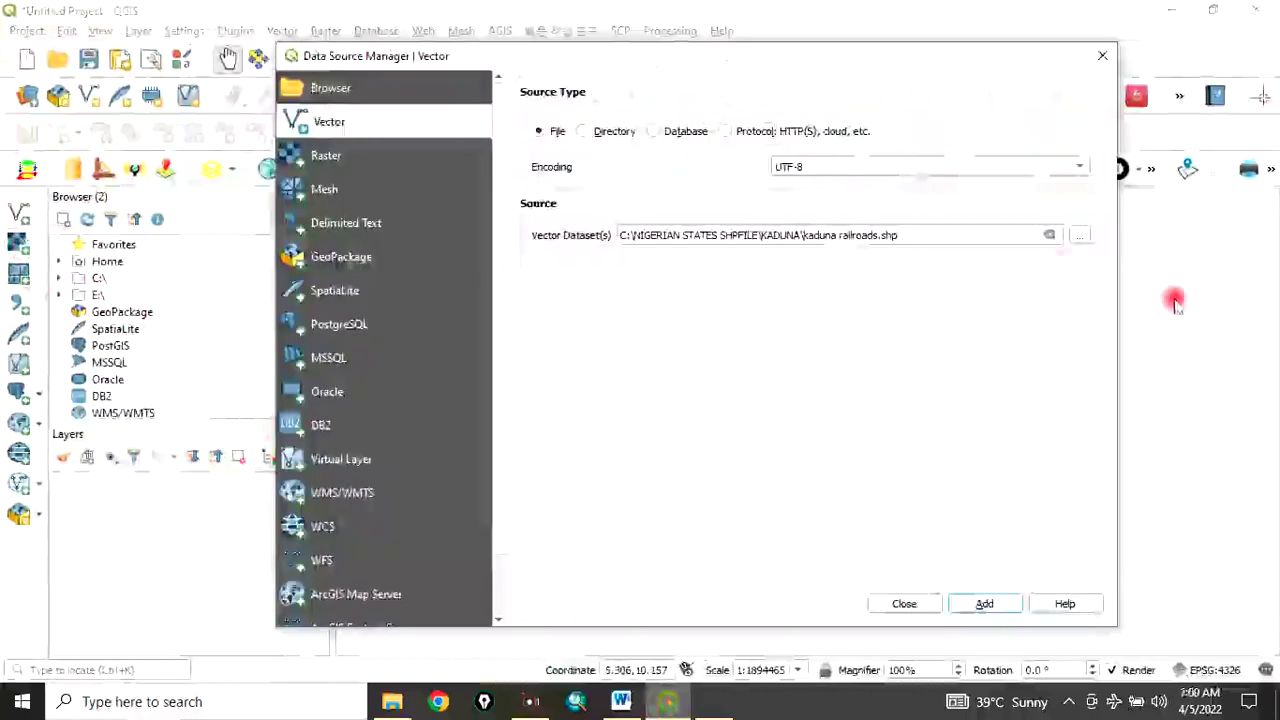
left_click(1078, 235)
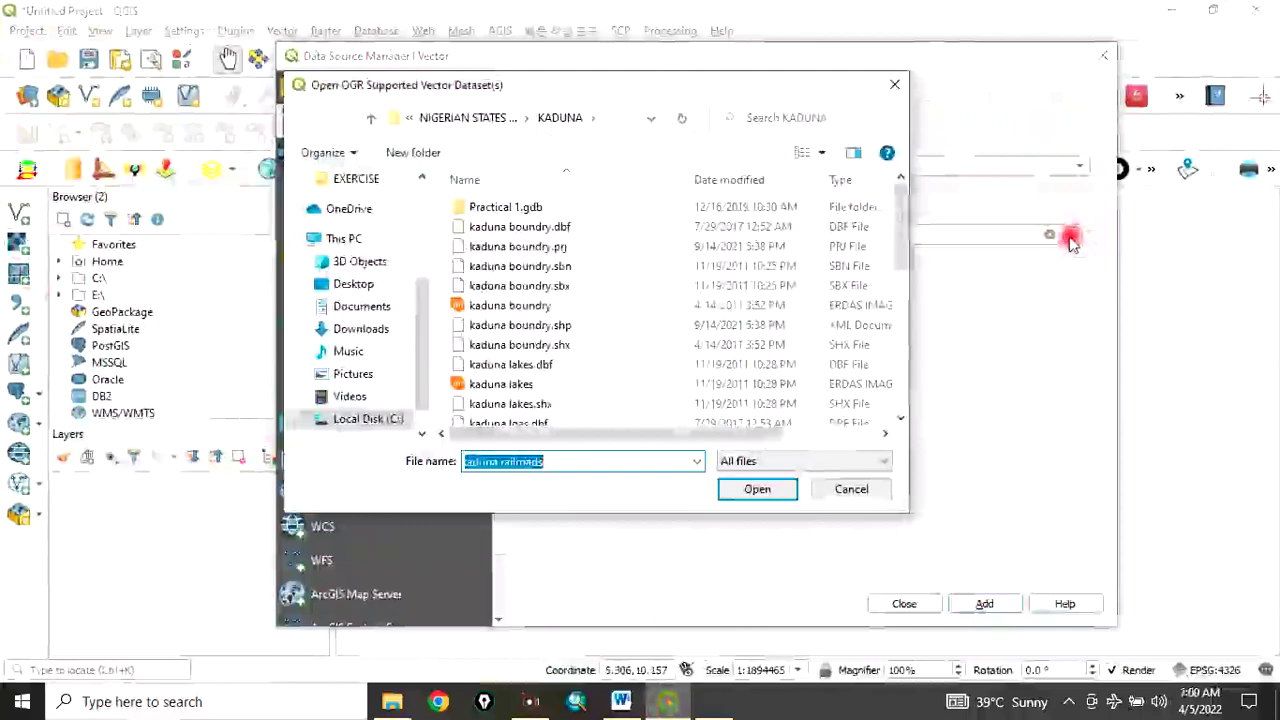
scroll(541, 330, "down", 2)
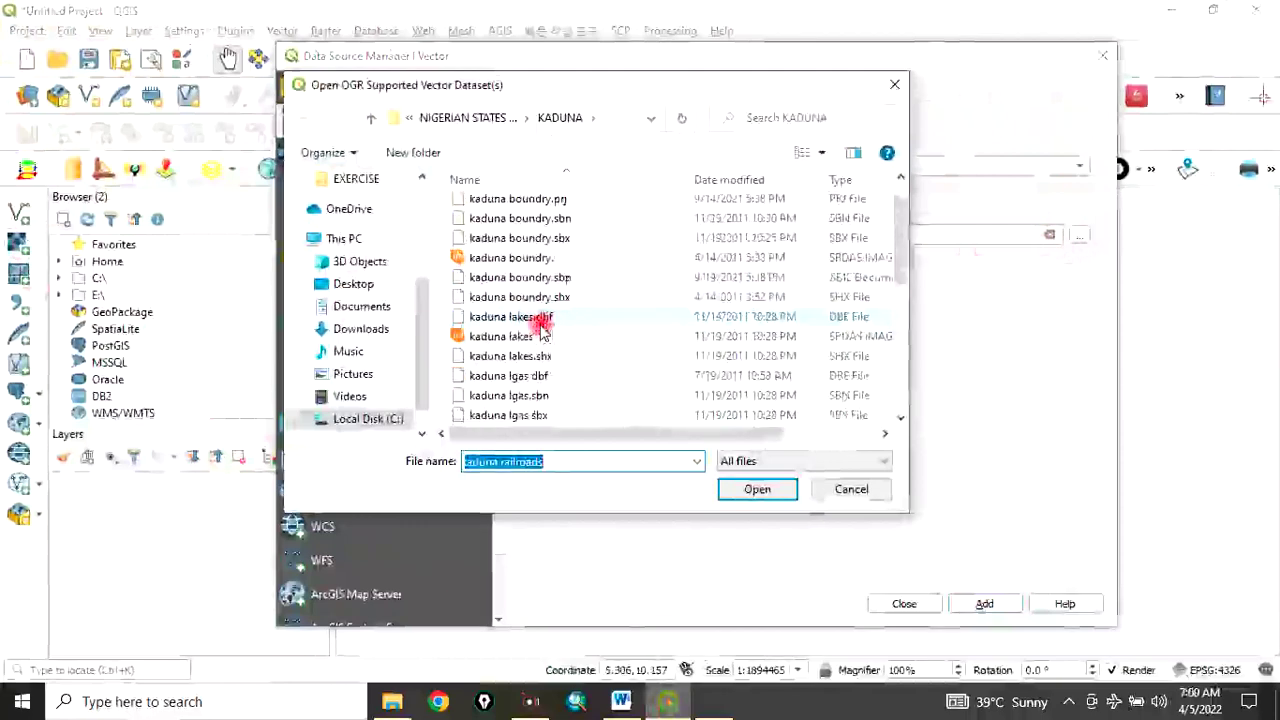
scroll(530, 318, "down", 2)
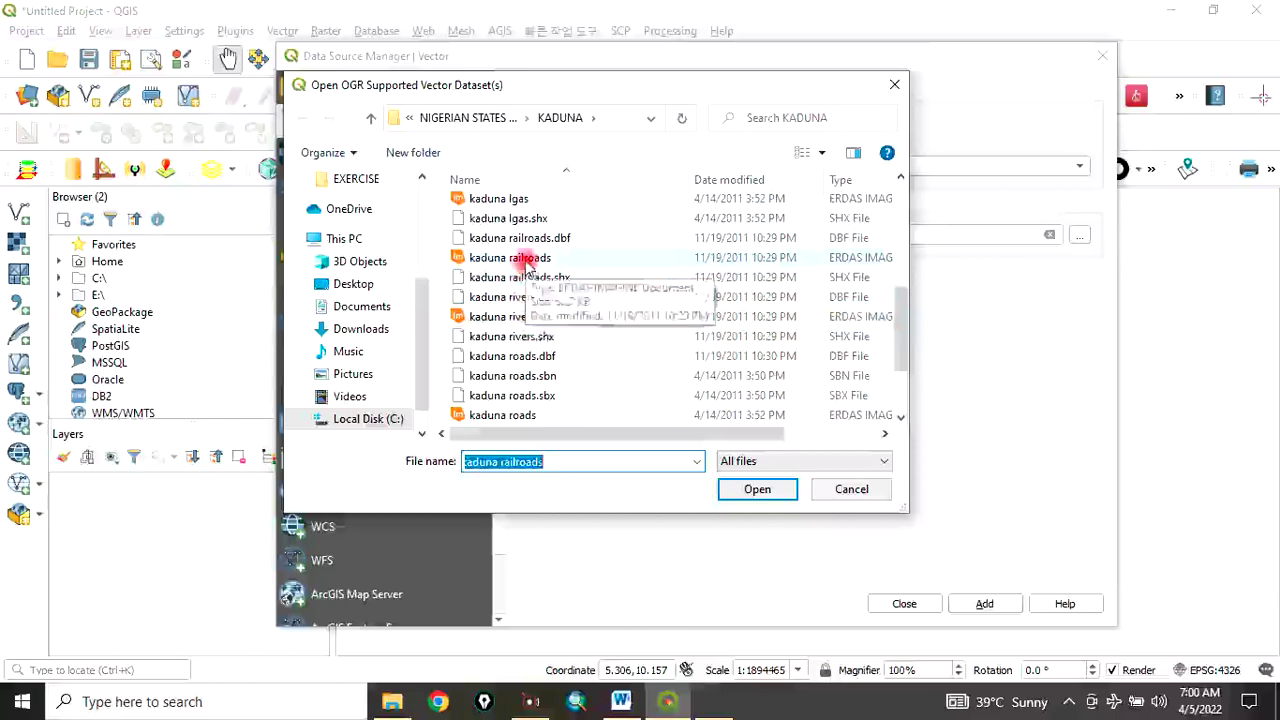
left_click(525, 262)
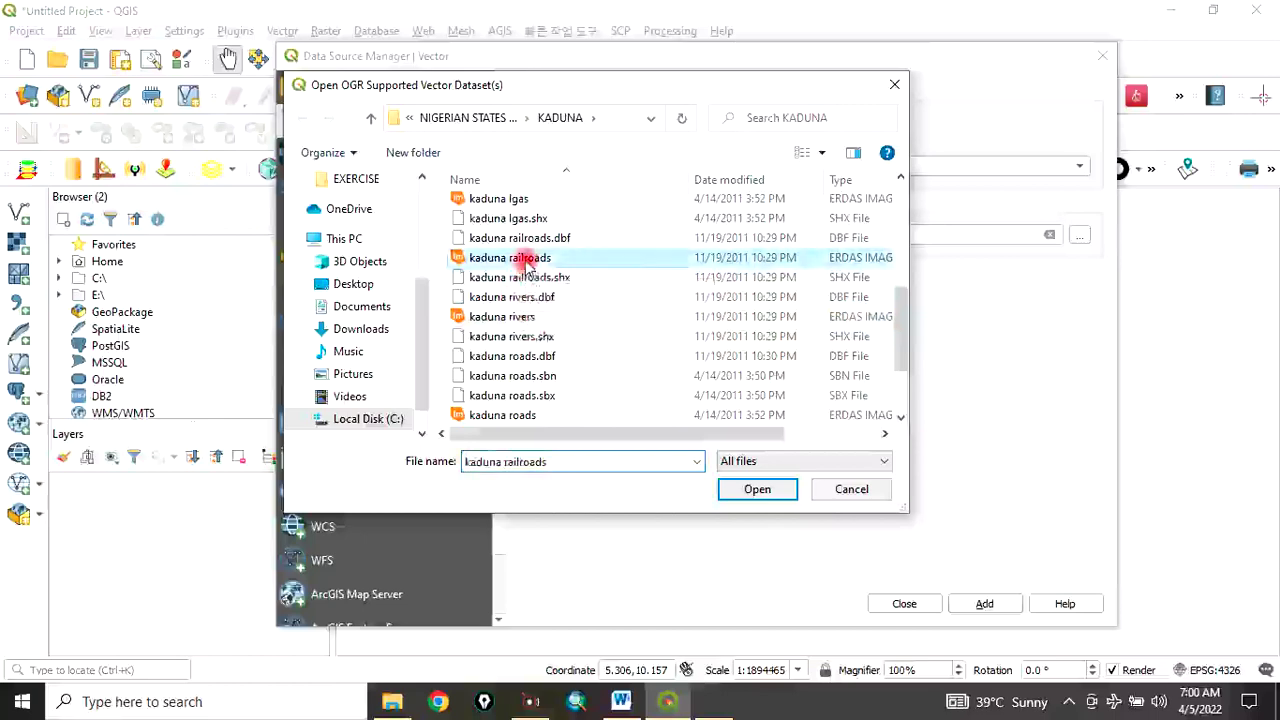
left_click(755, 492)
left_click(984, 604)
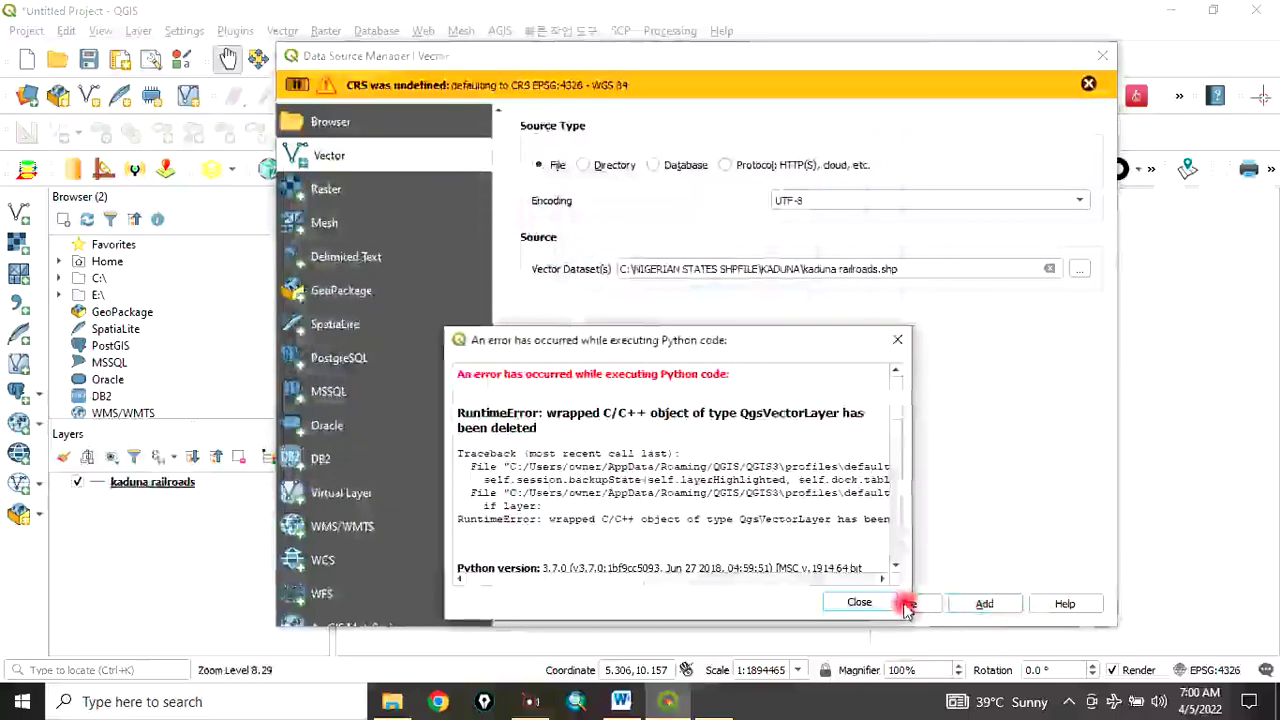
left_click(860, 602)
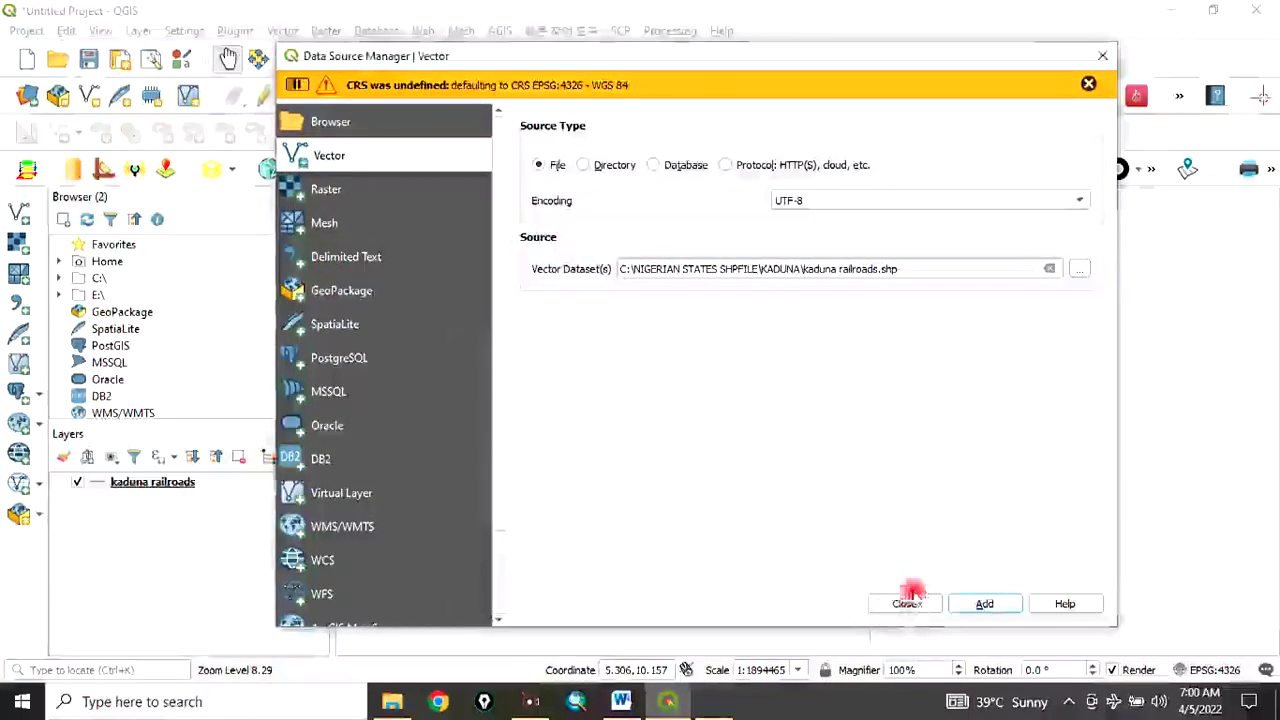
left_click(903, 604)
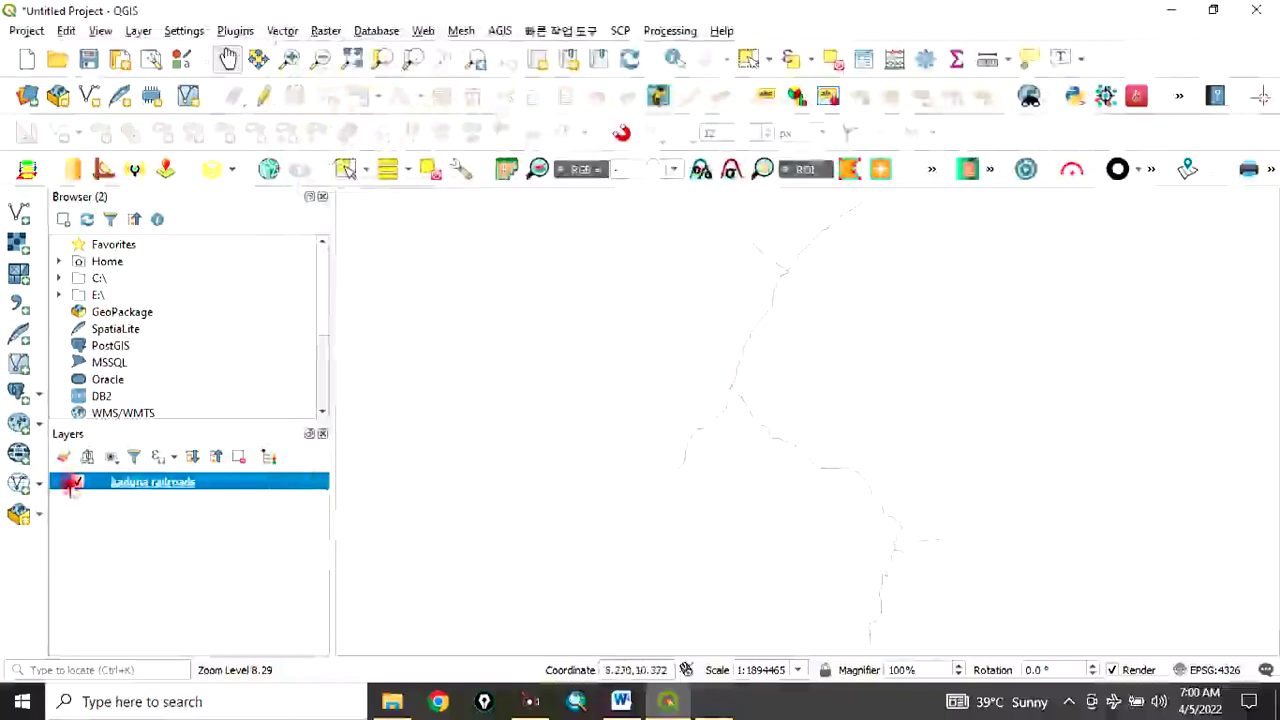
- Style the kaduna railroads simple line black with a 0.66 mm stroke width
left_click(86, 486)
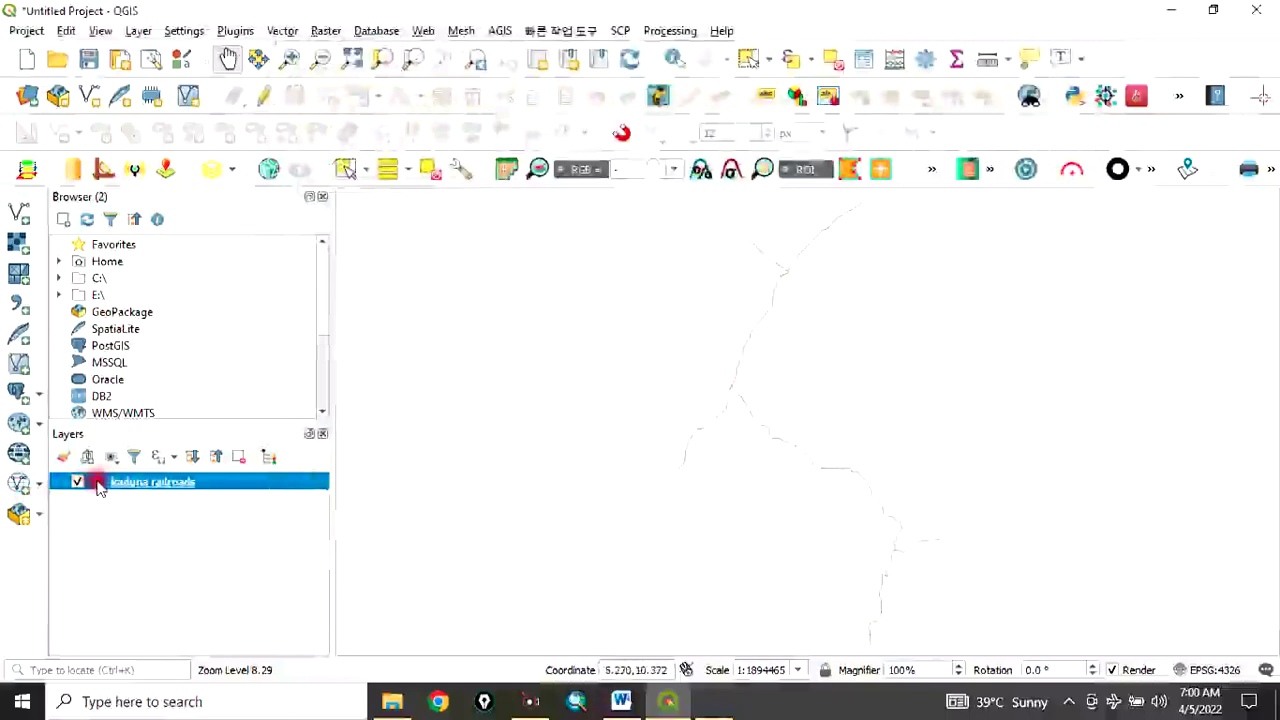
double_click(97, 486)
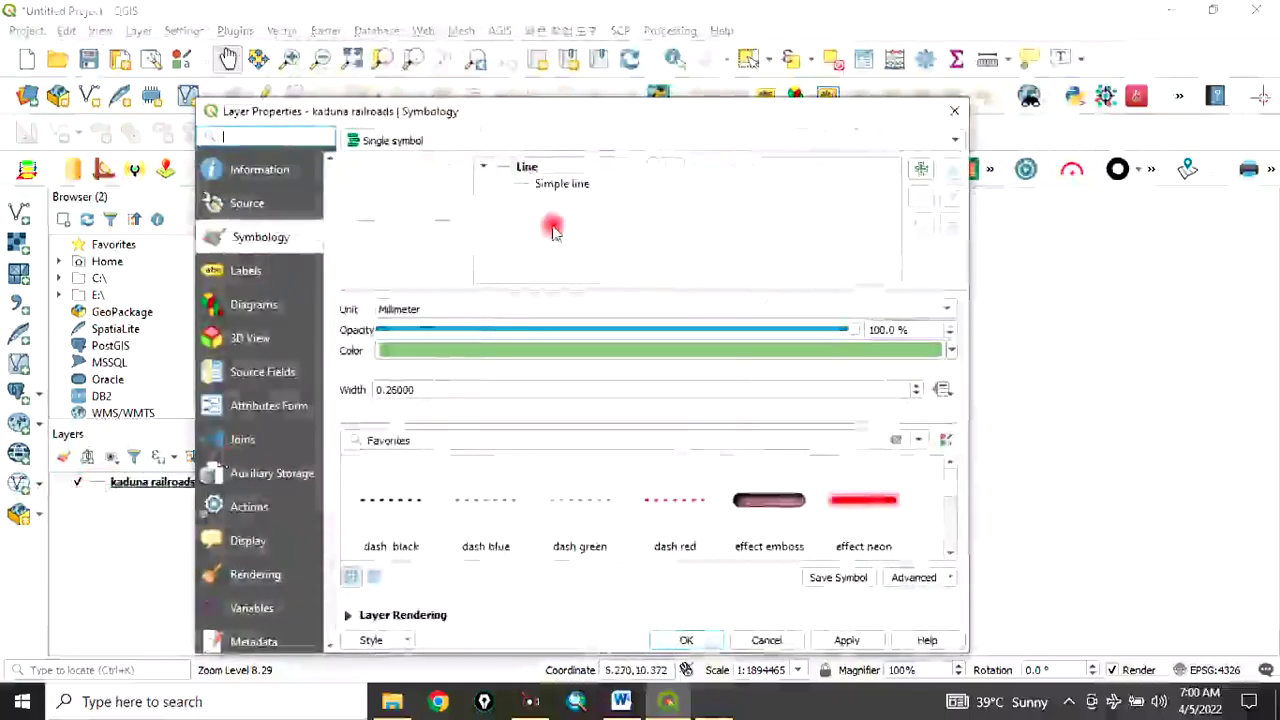
left_click(560, 187)
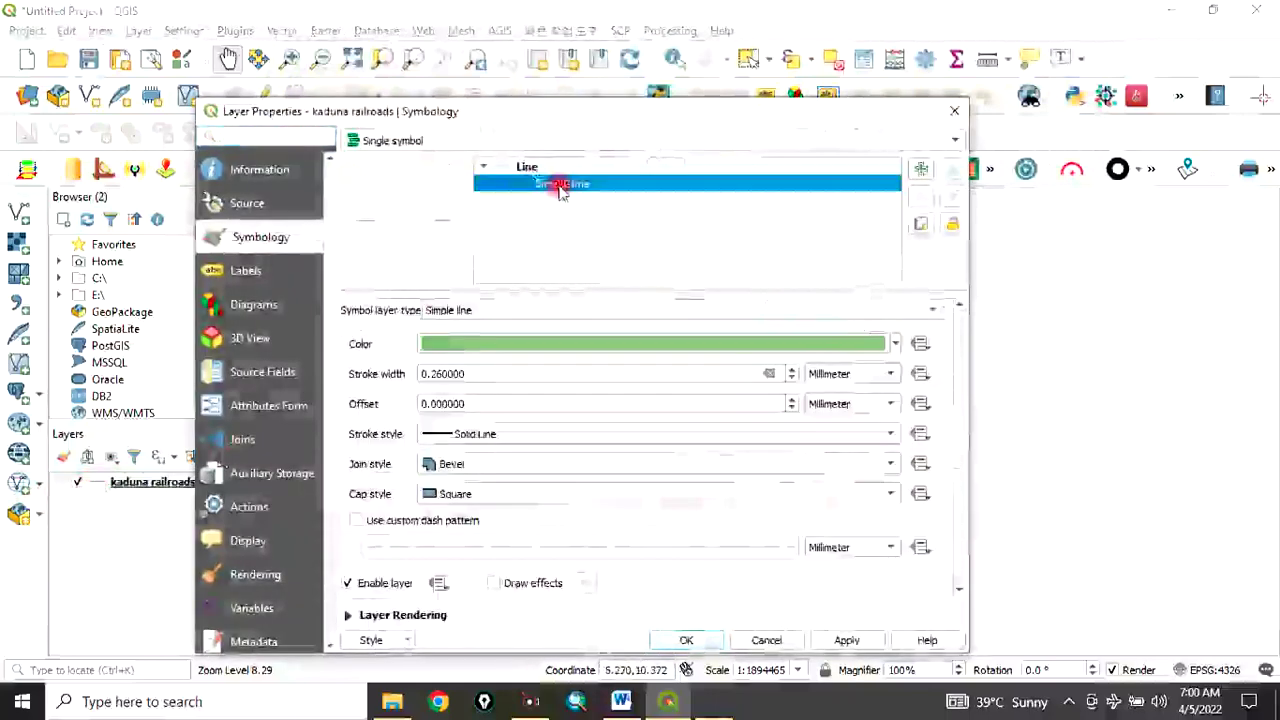
left_click(895, 343)
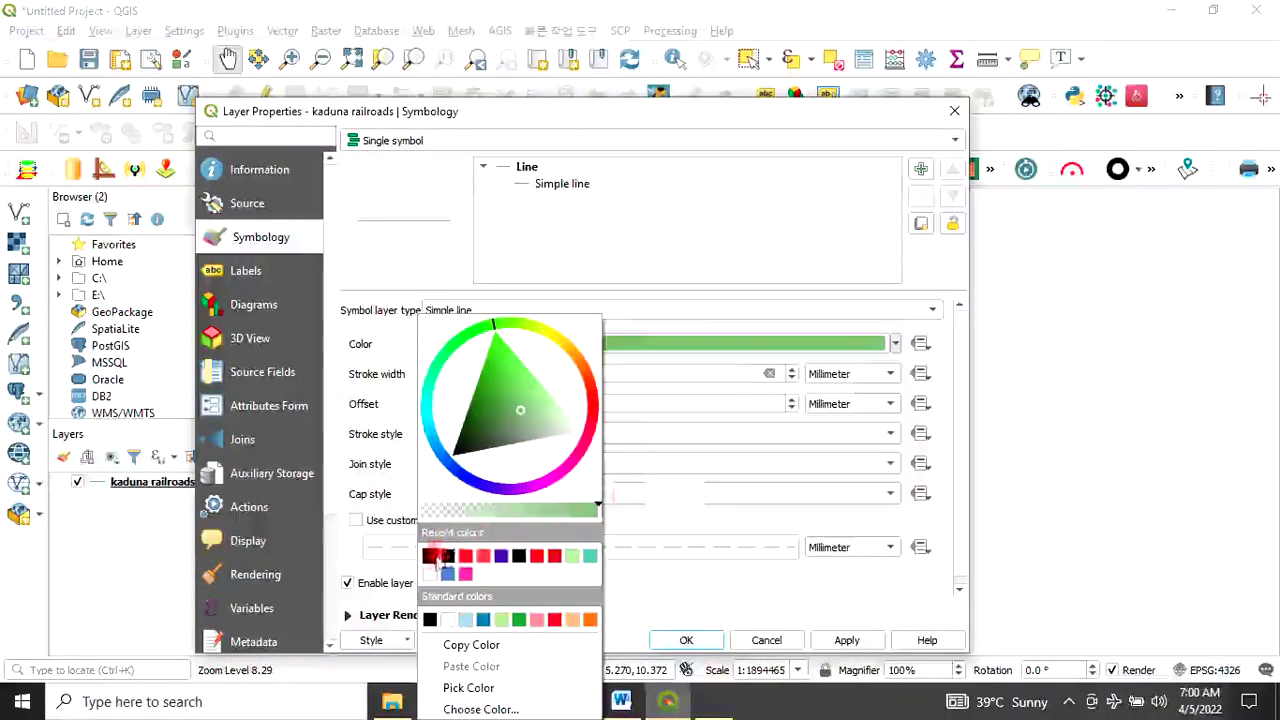
left_click(430, 557)
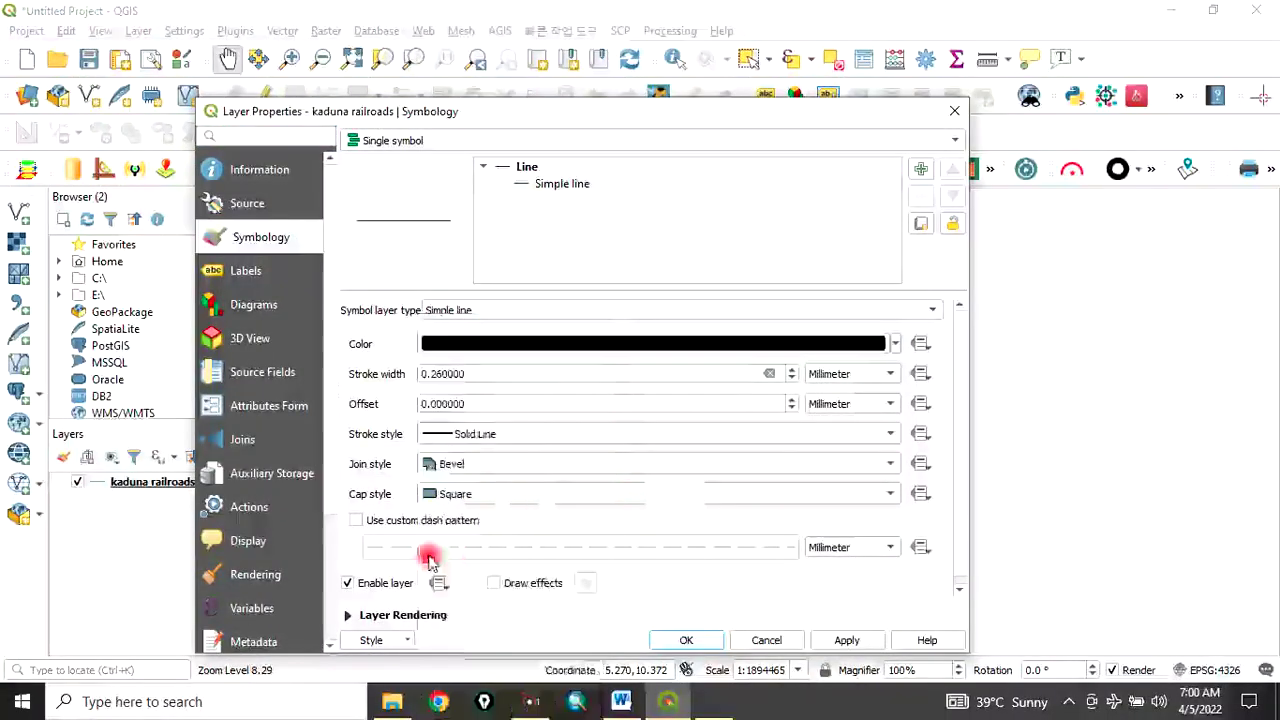
left_click(791, 368)
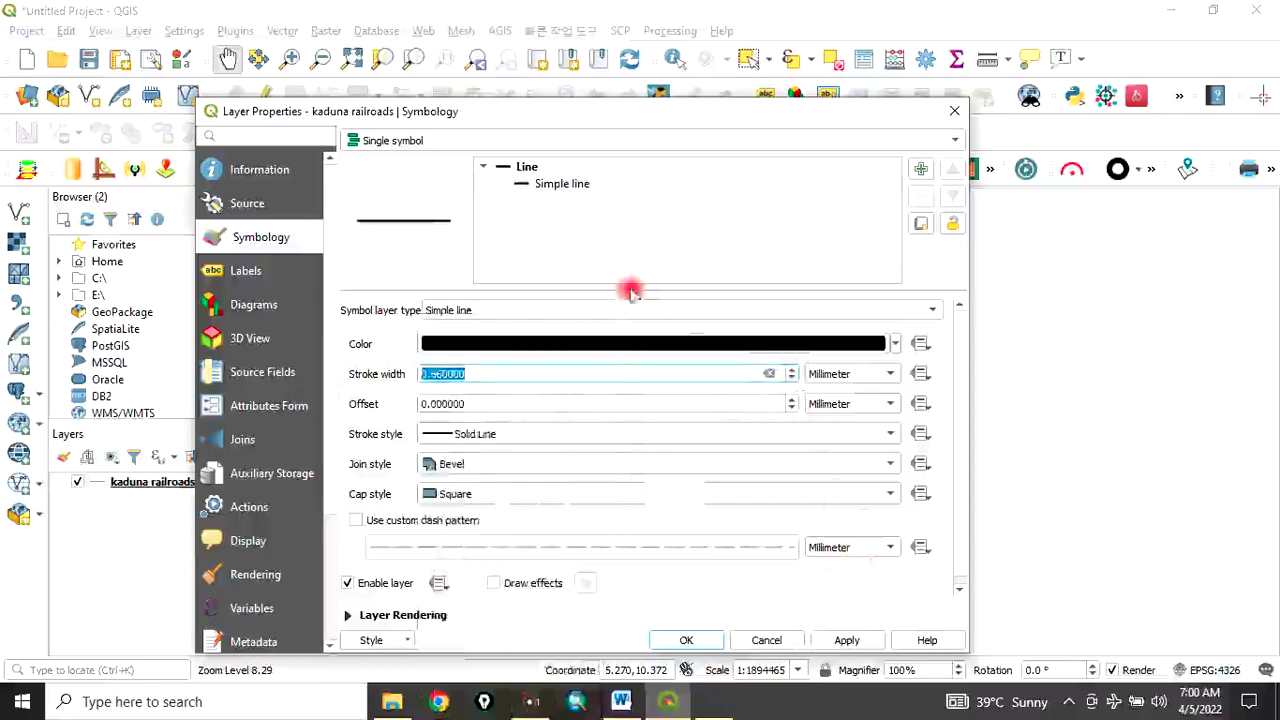
left_click_drag(643, 111, 639, 47)
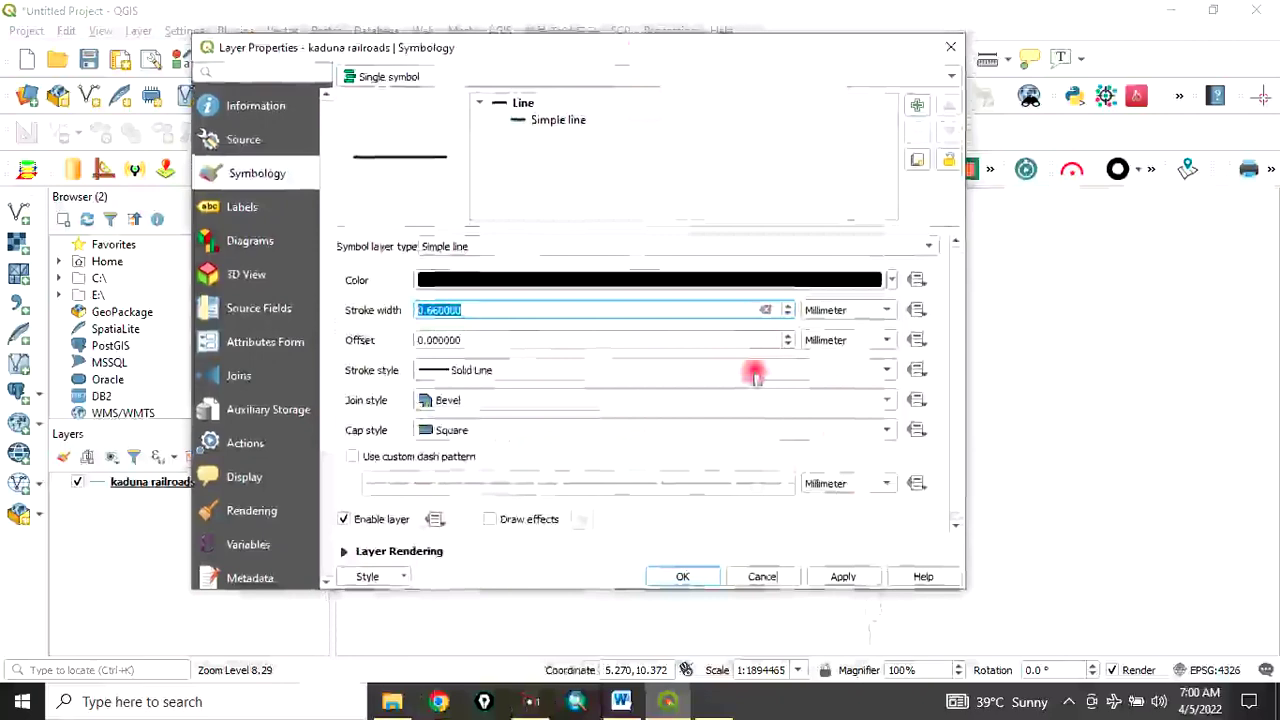
left_click(837, 572)
left_click(682, 577)
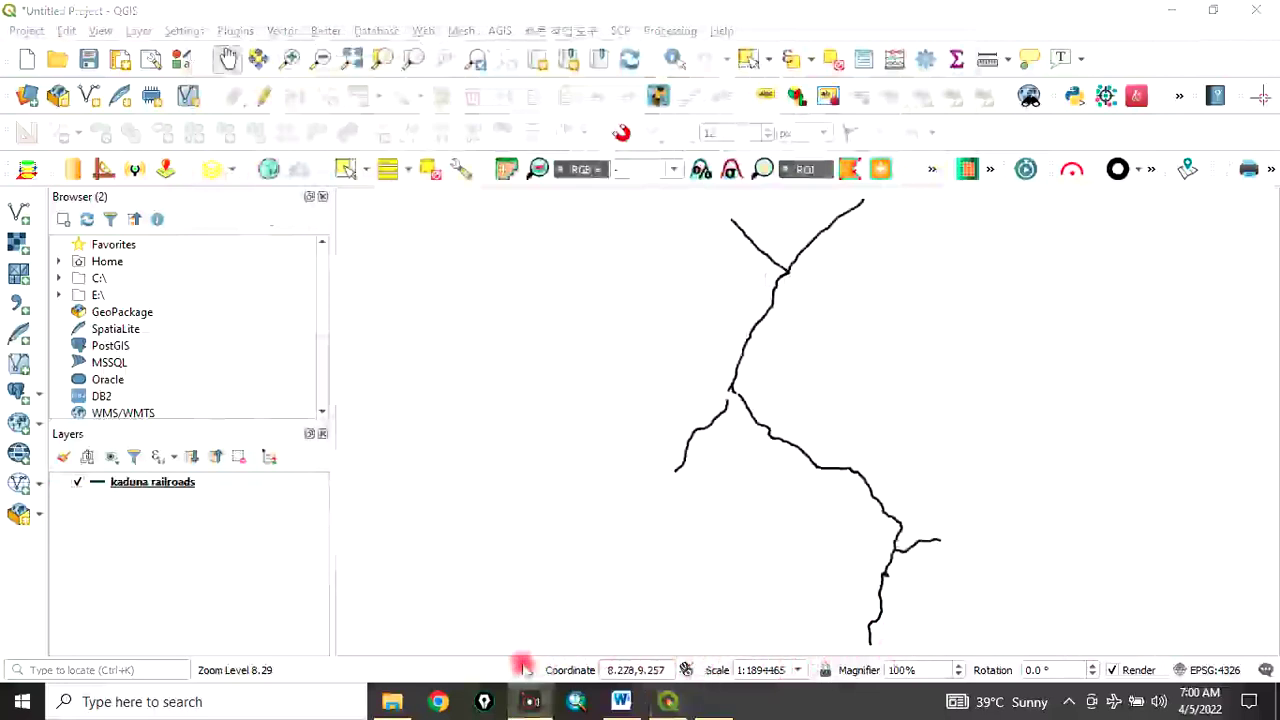
left_click(365, 655)
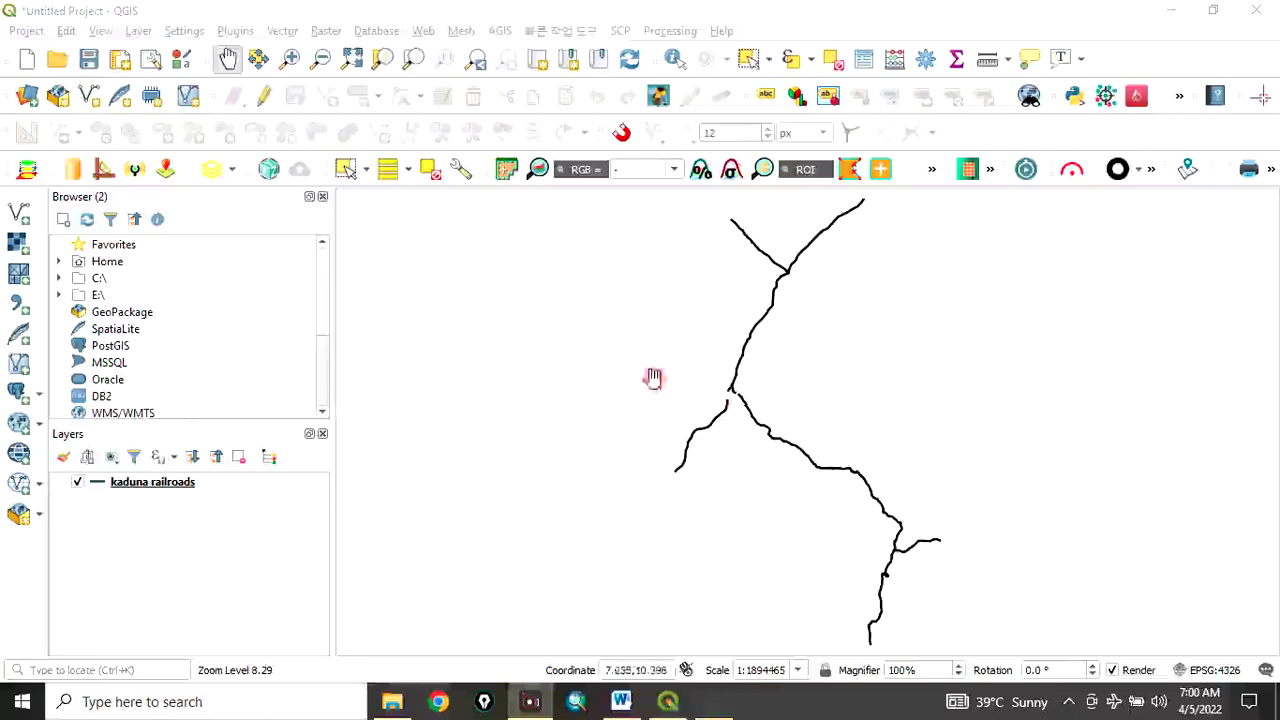
left_click(234, 314)
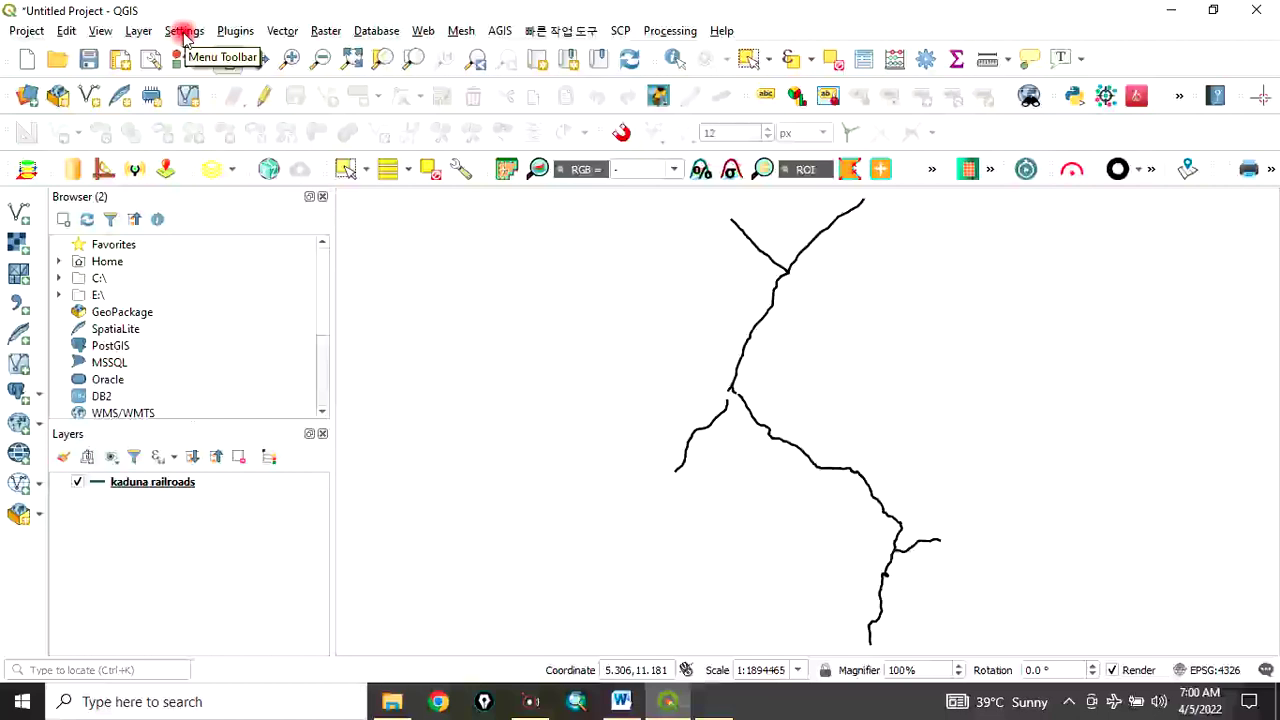
left_click(184, 32)
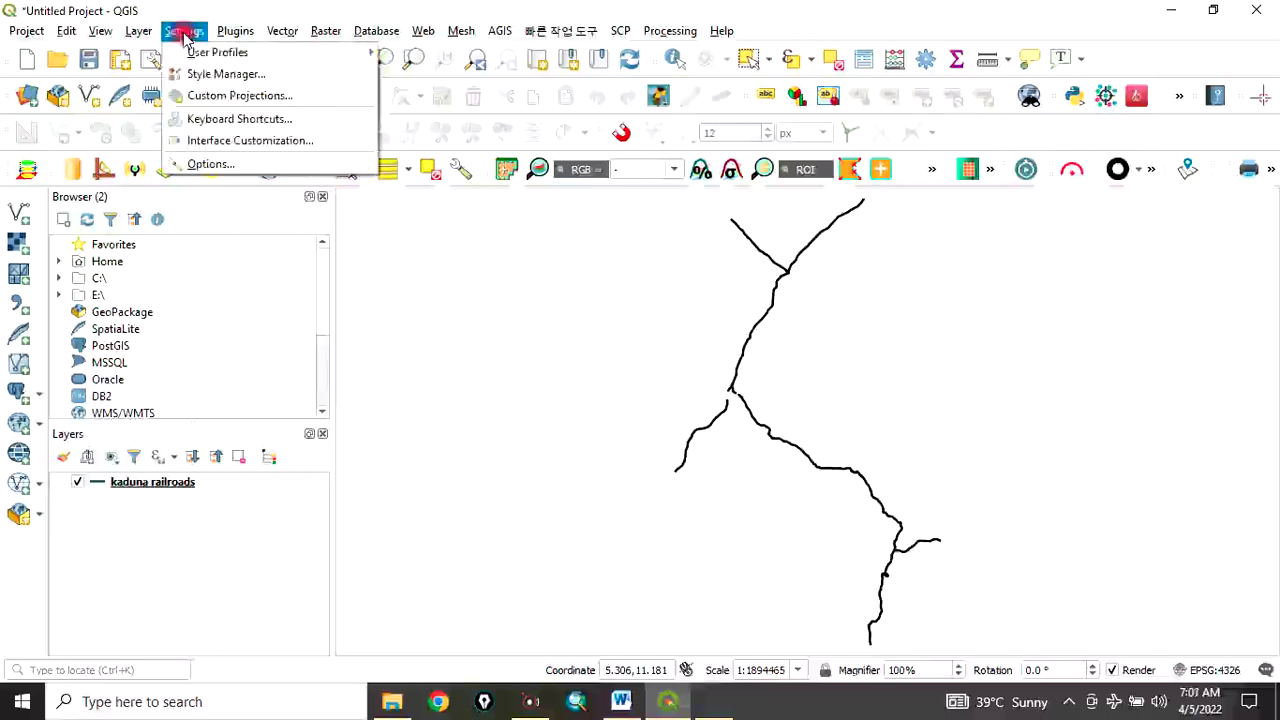
left_click(212, 167)
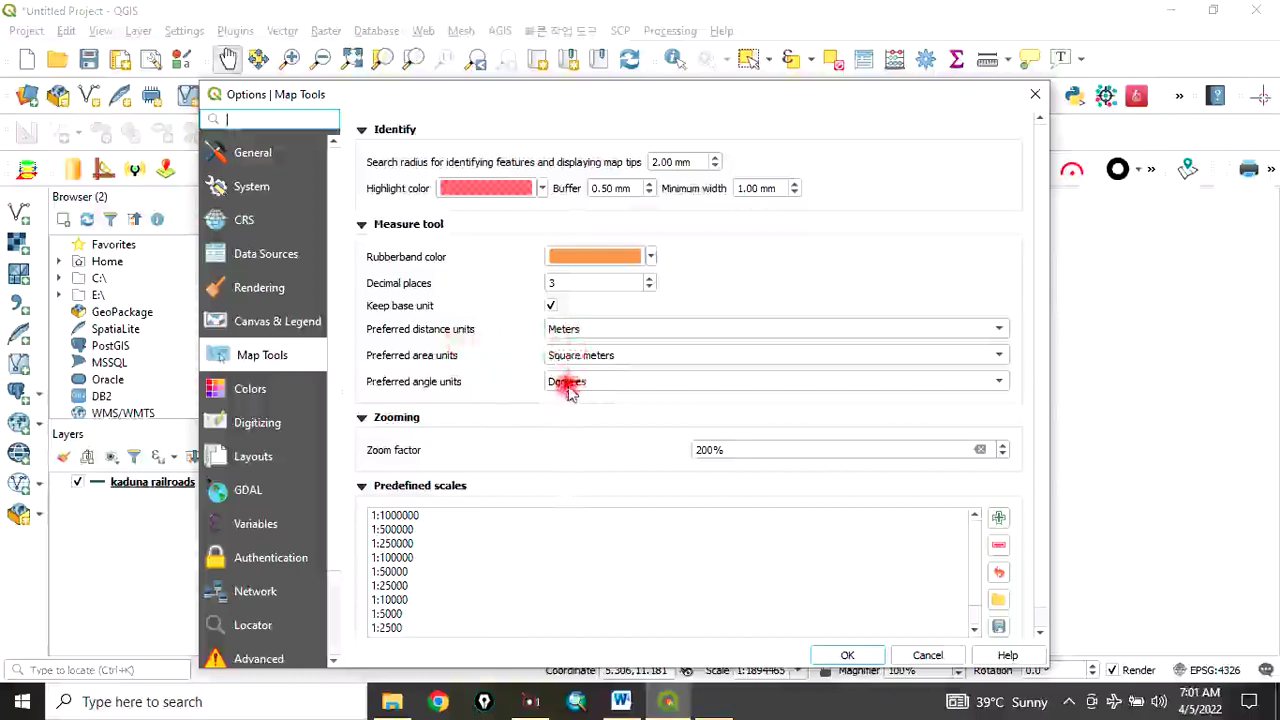
left_click(1035, 94)
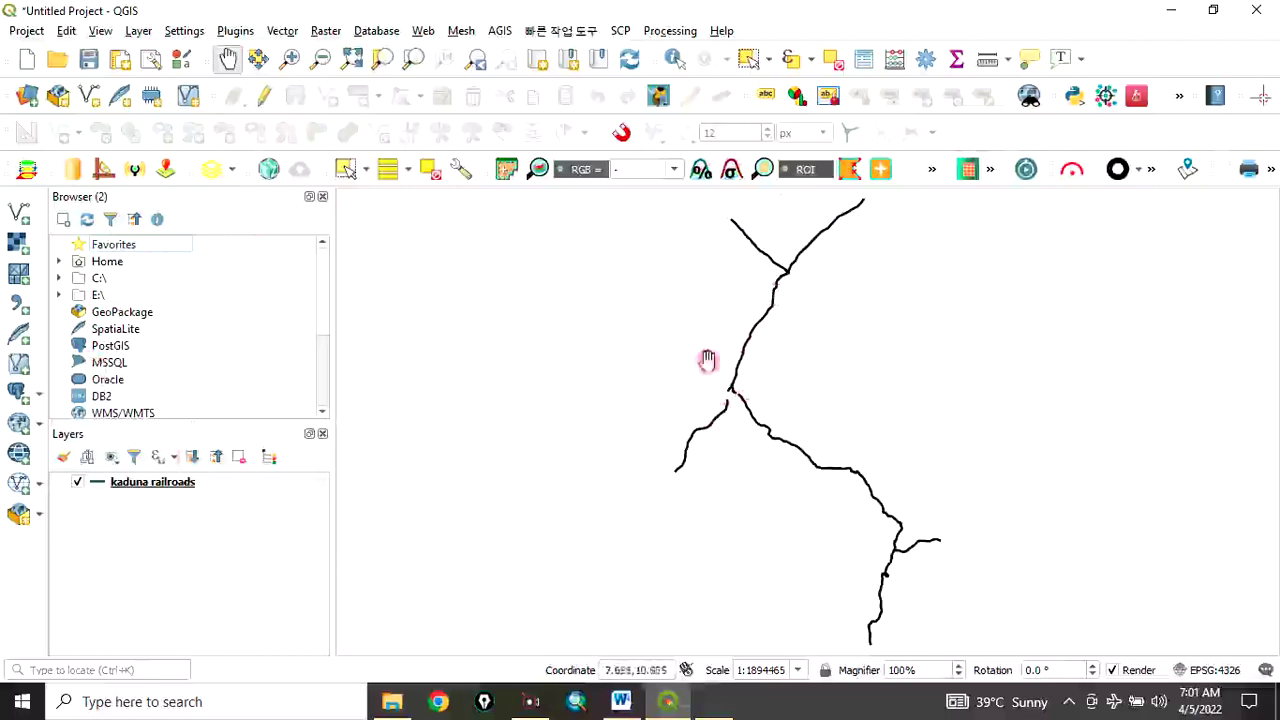
- Open the kaduna railroads attribute table and turn on editing
left_click(143, 492)
right_click(144, 493)
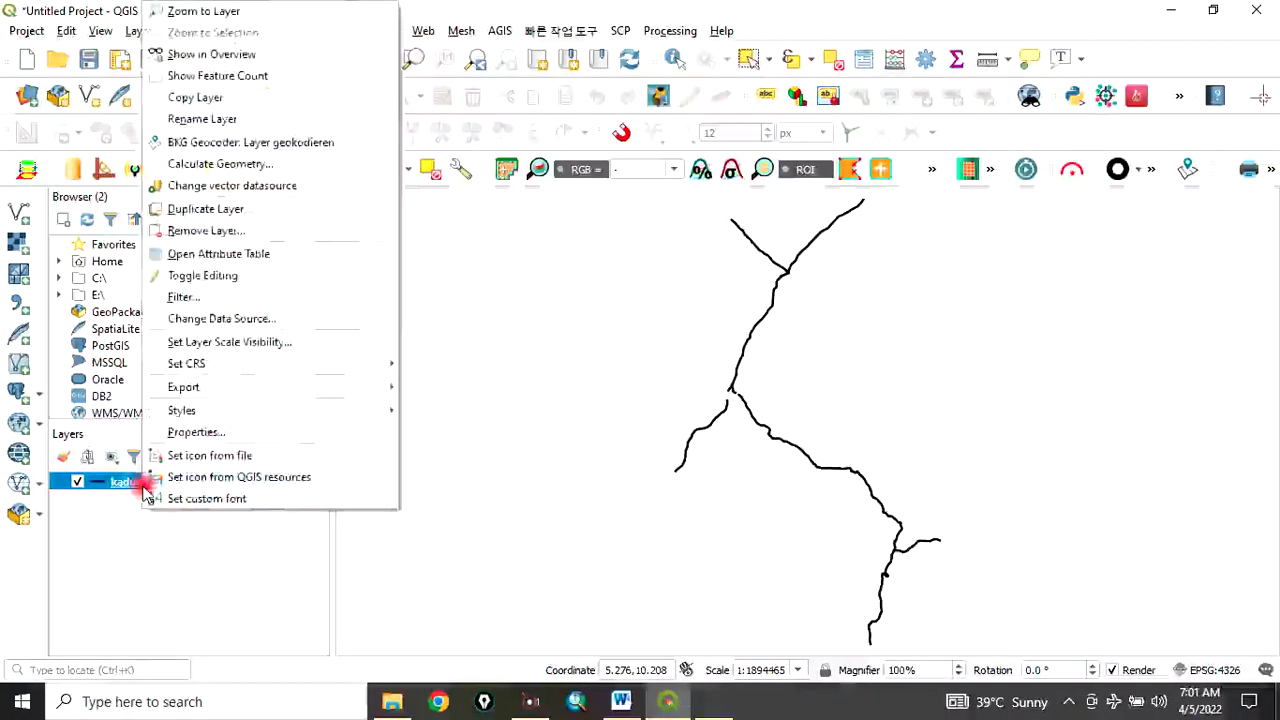
left_click(239, 256)
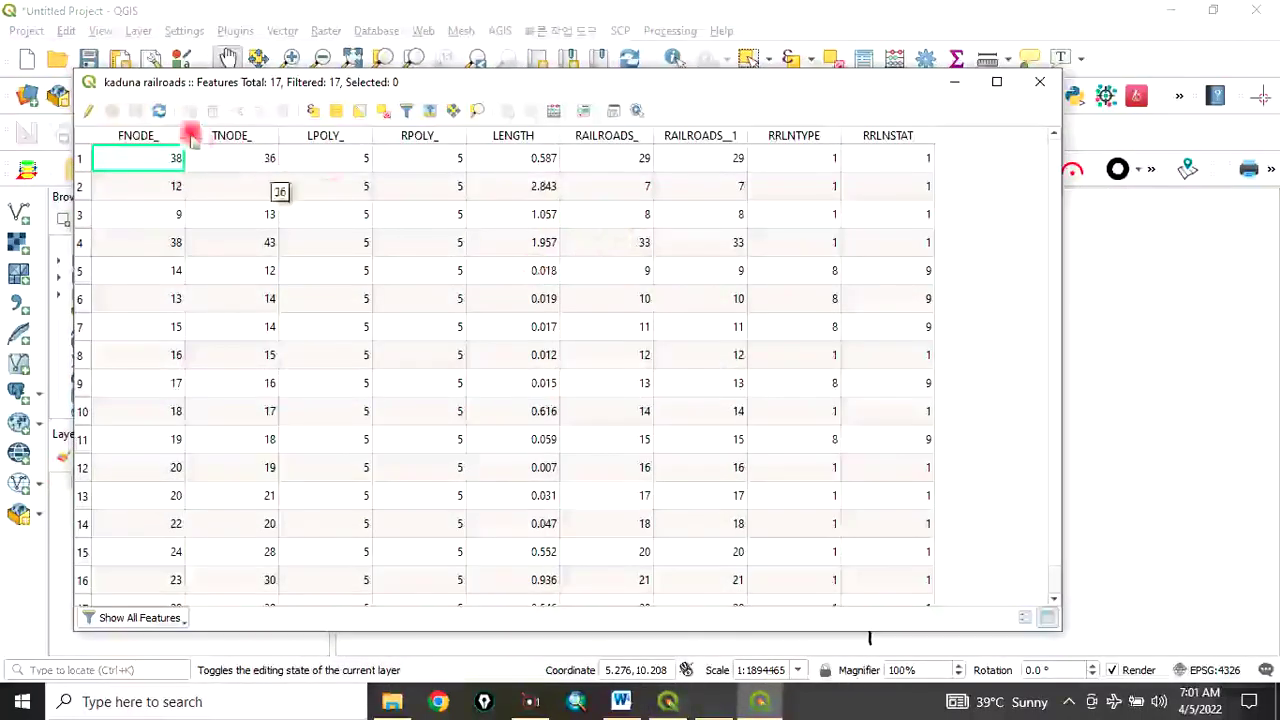
left_click(92, 117)
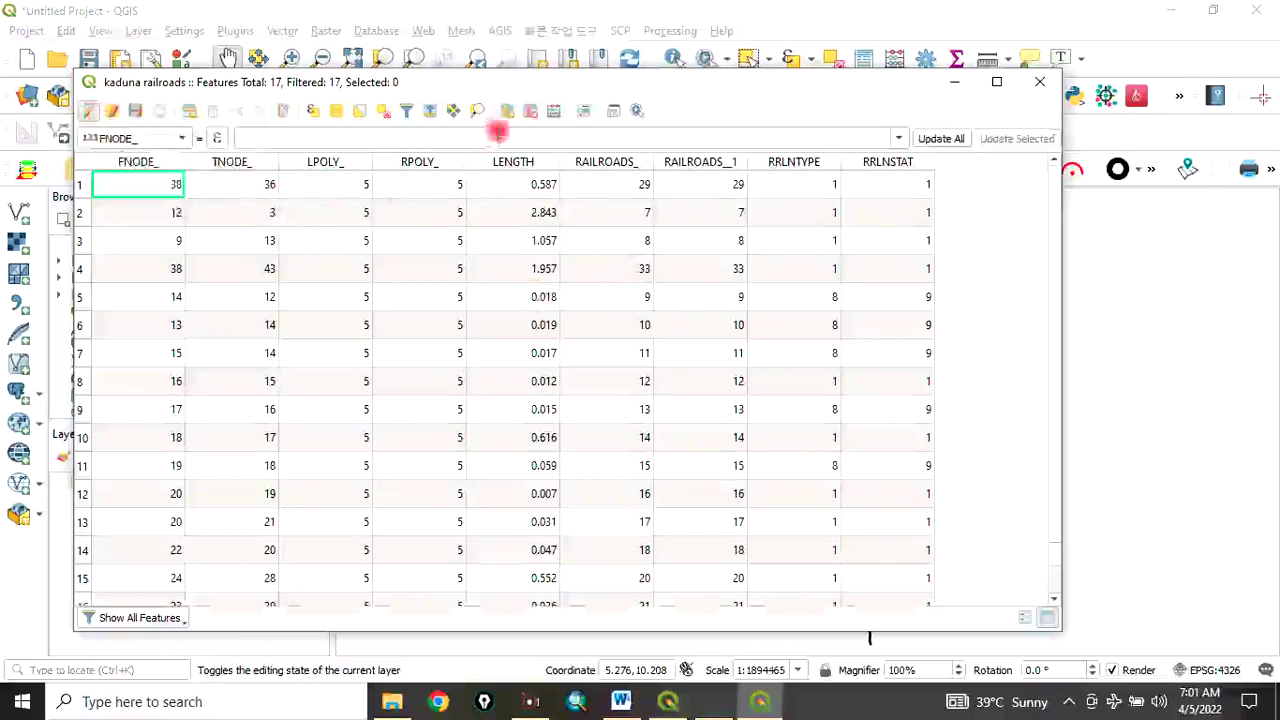
- In the Field Calculator, define a new Decimal number (real) field named Length_m
left_click(555, 111)
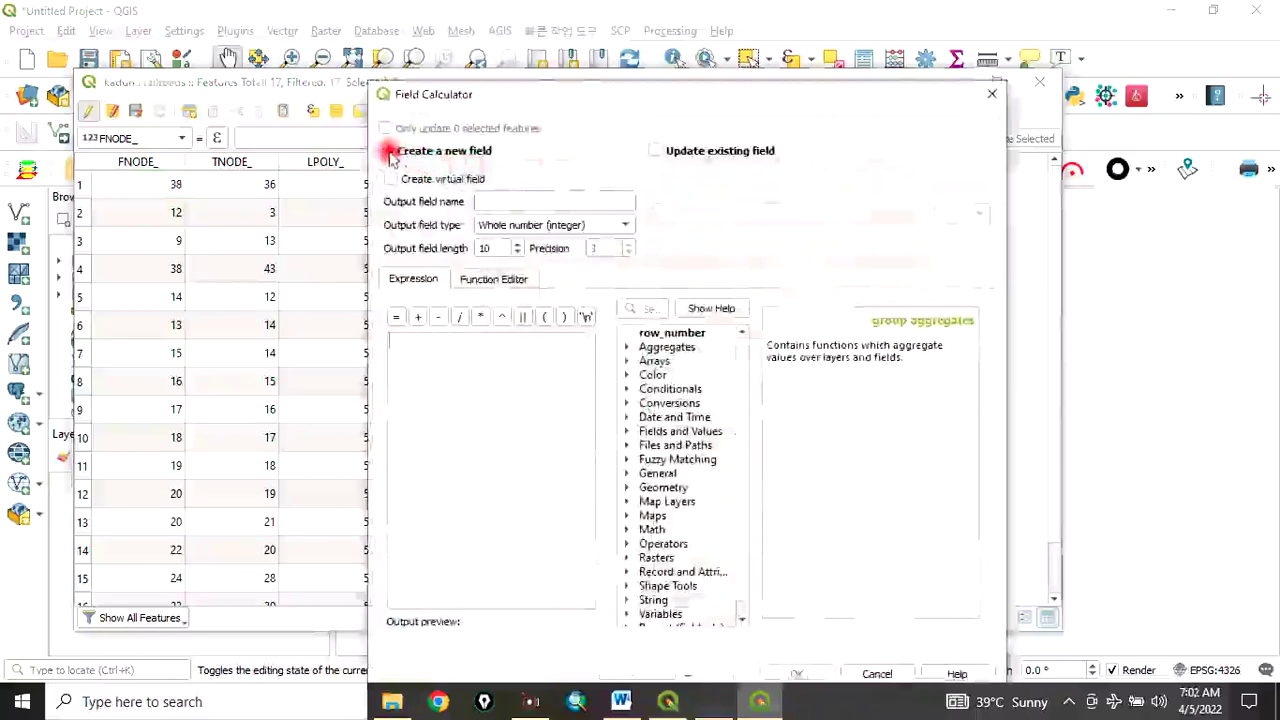
left_click(389, 151)
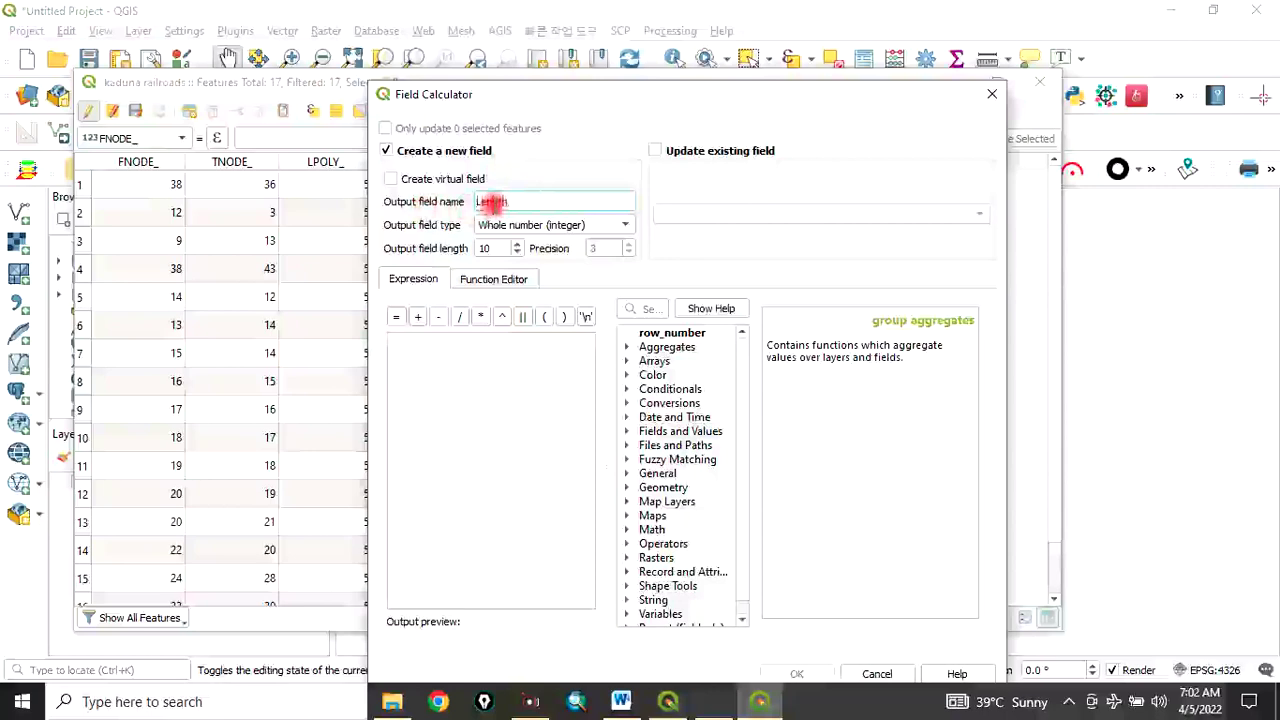
type("m")
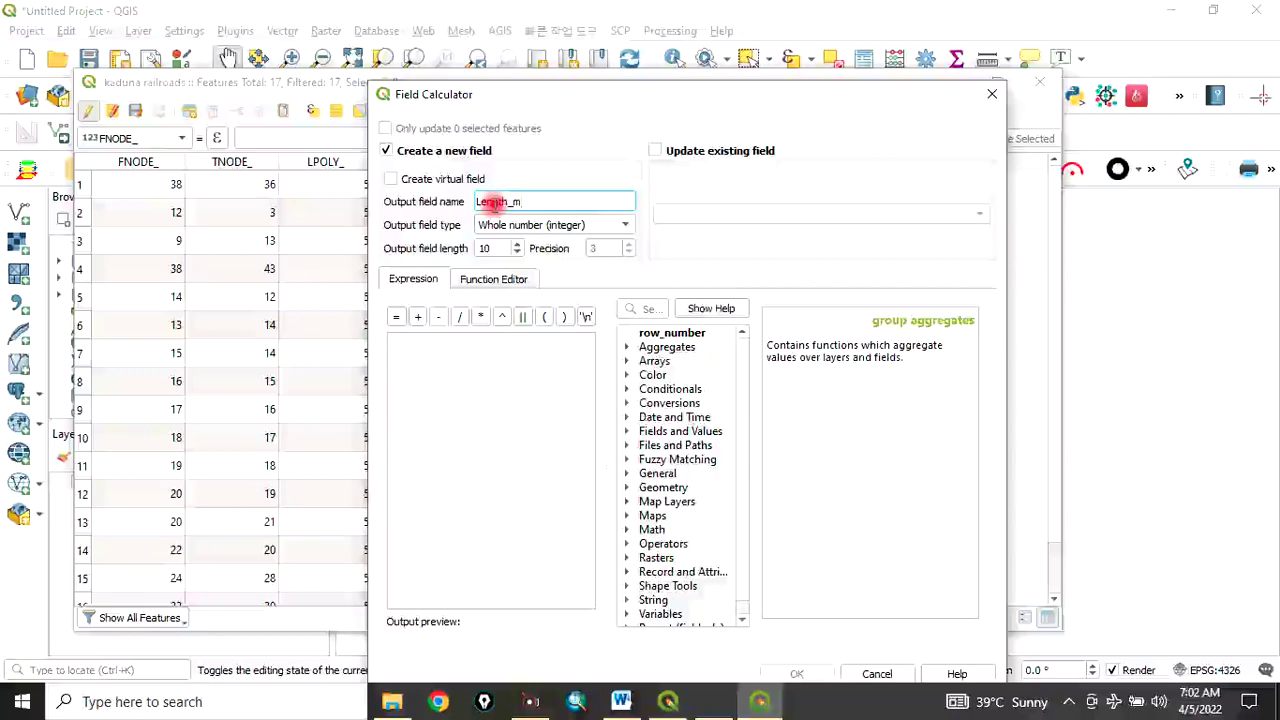
left_click(627, 229)
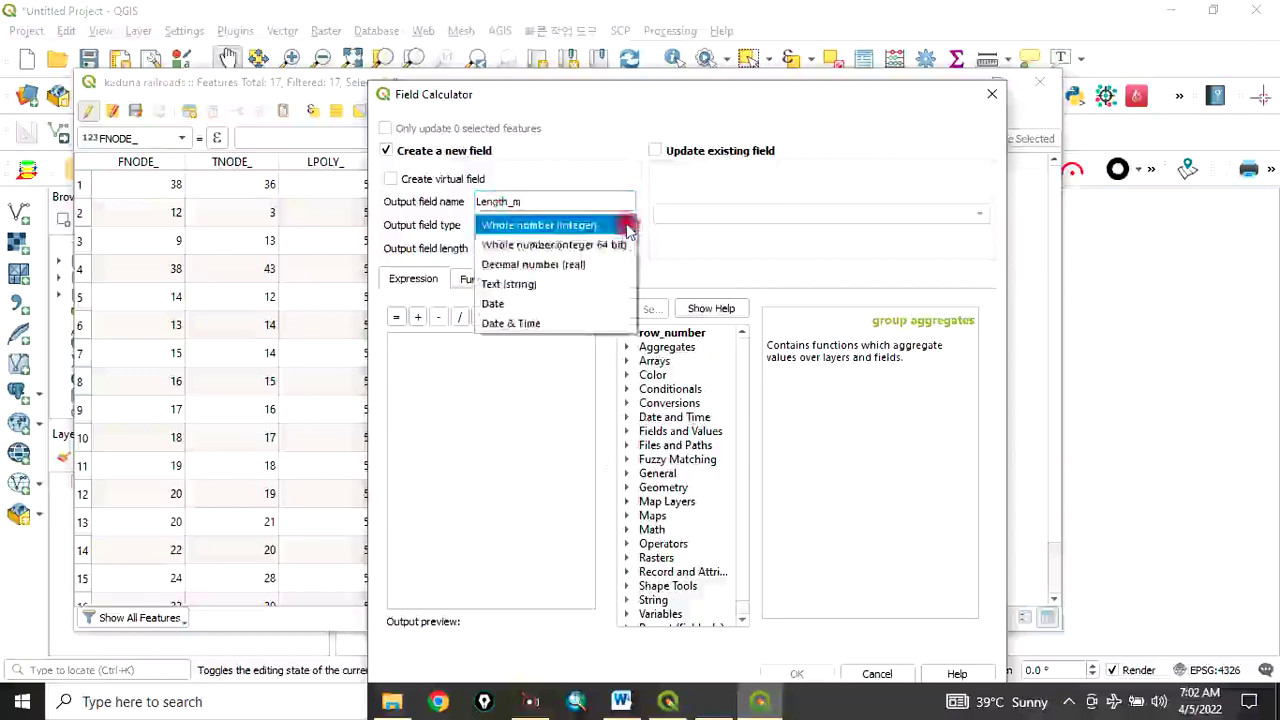
left_click(527, 266)
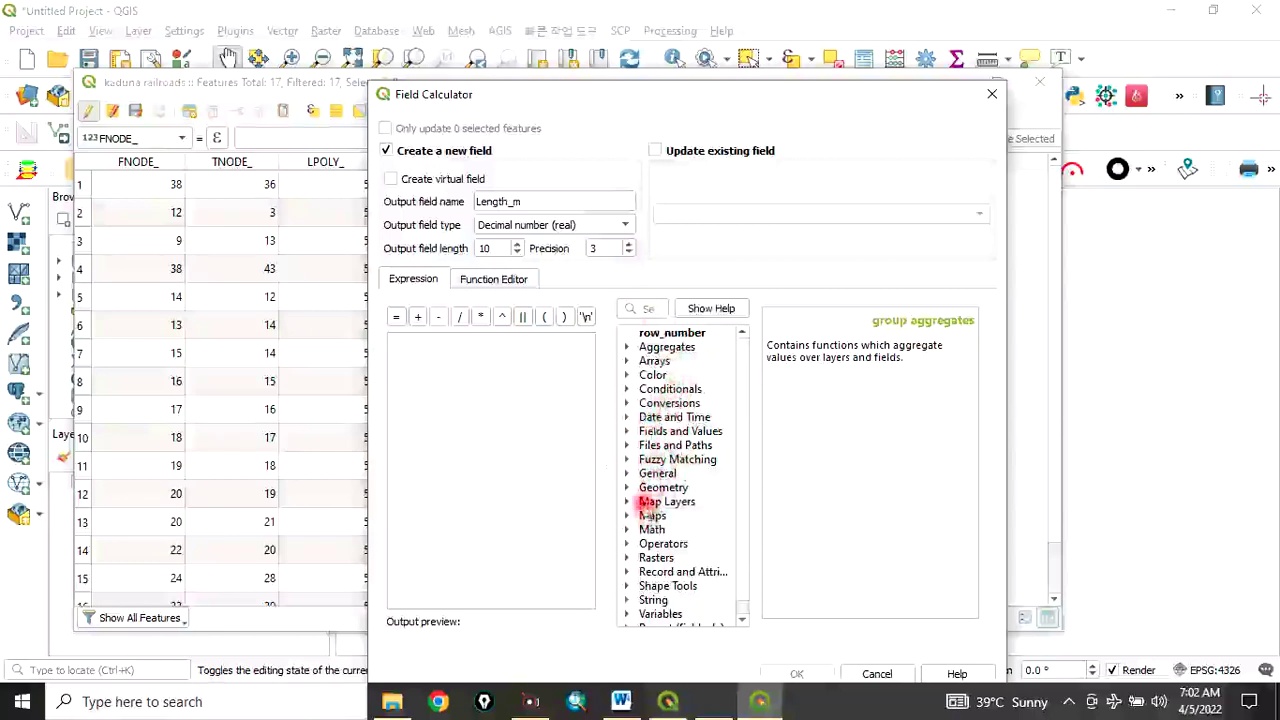
- Fill Length_m with the $length expression, giving values like 62708.210 and 45381.828
left_click(627, 487)
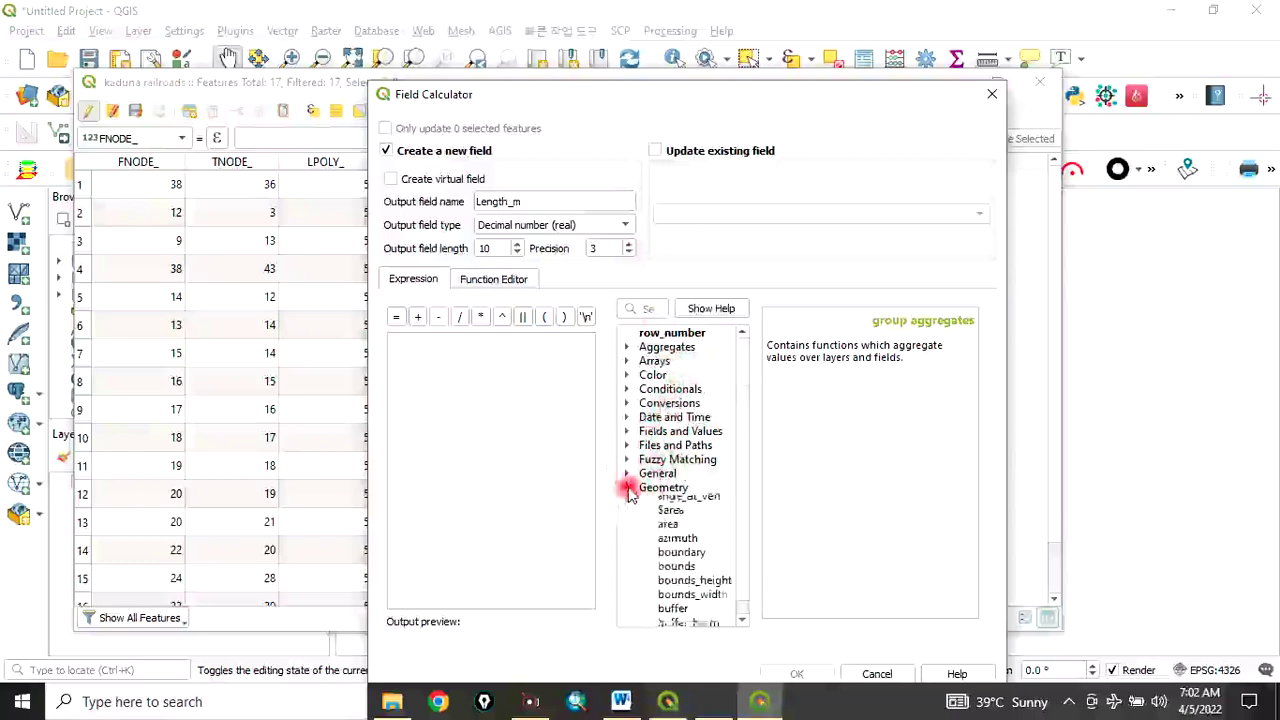
scroll(687, 503, "down", 2)
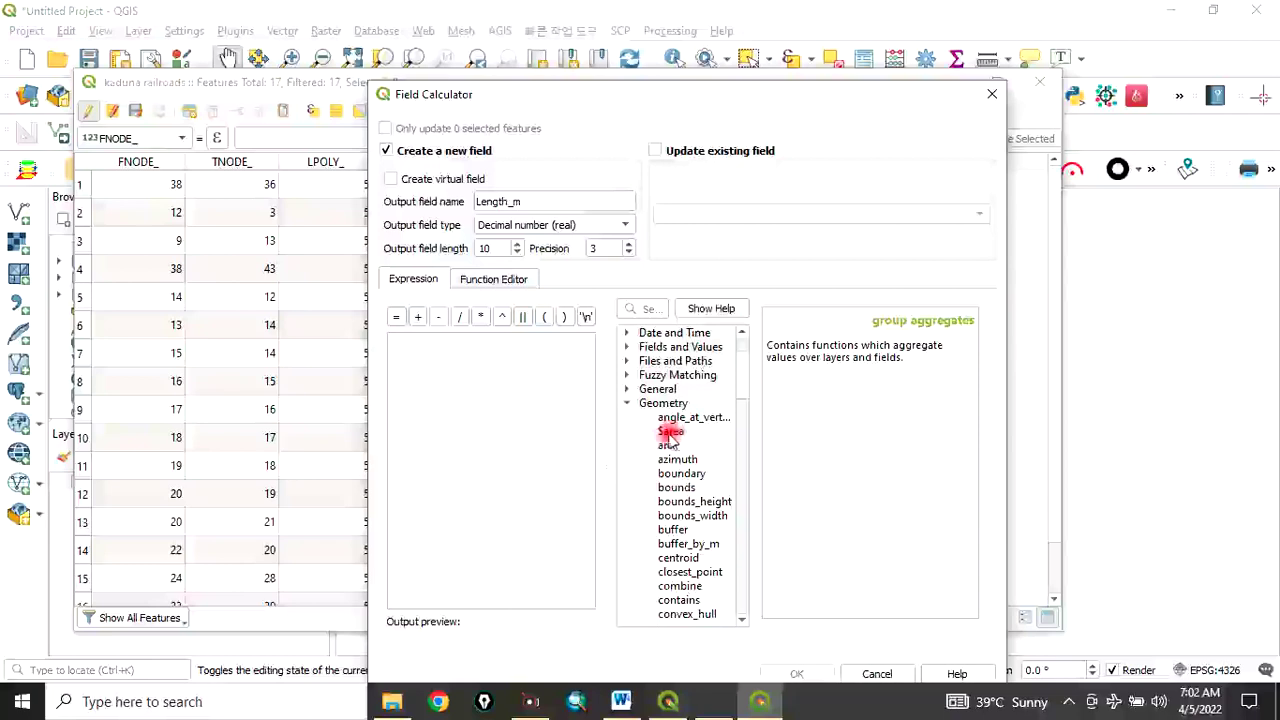
scroll(673, 432, "down", 1)
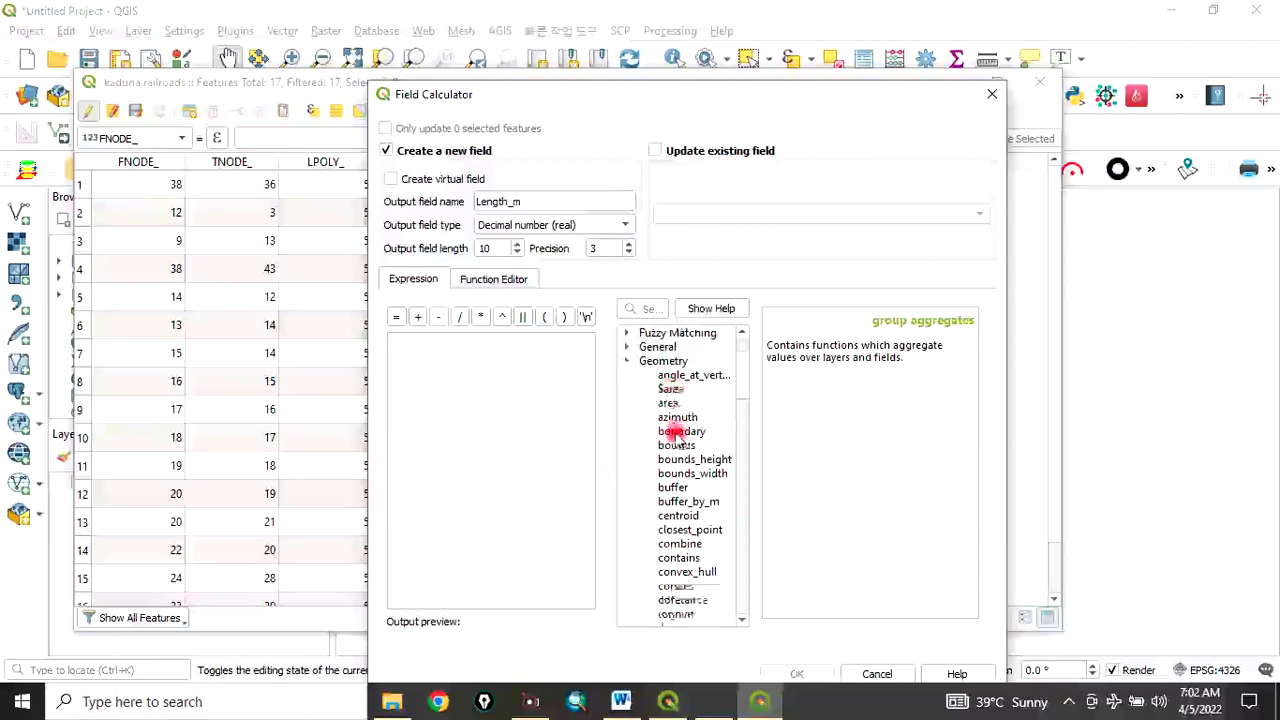
scroll(673, 432, "down", 4)
scroll(673, 432, "down", 1)
scroll(673, 432, "down", 2)
scroll(673, 432, "down", 2)
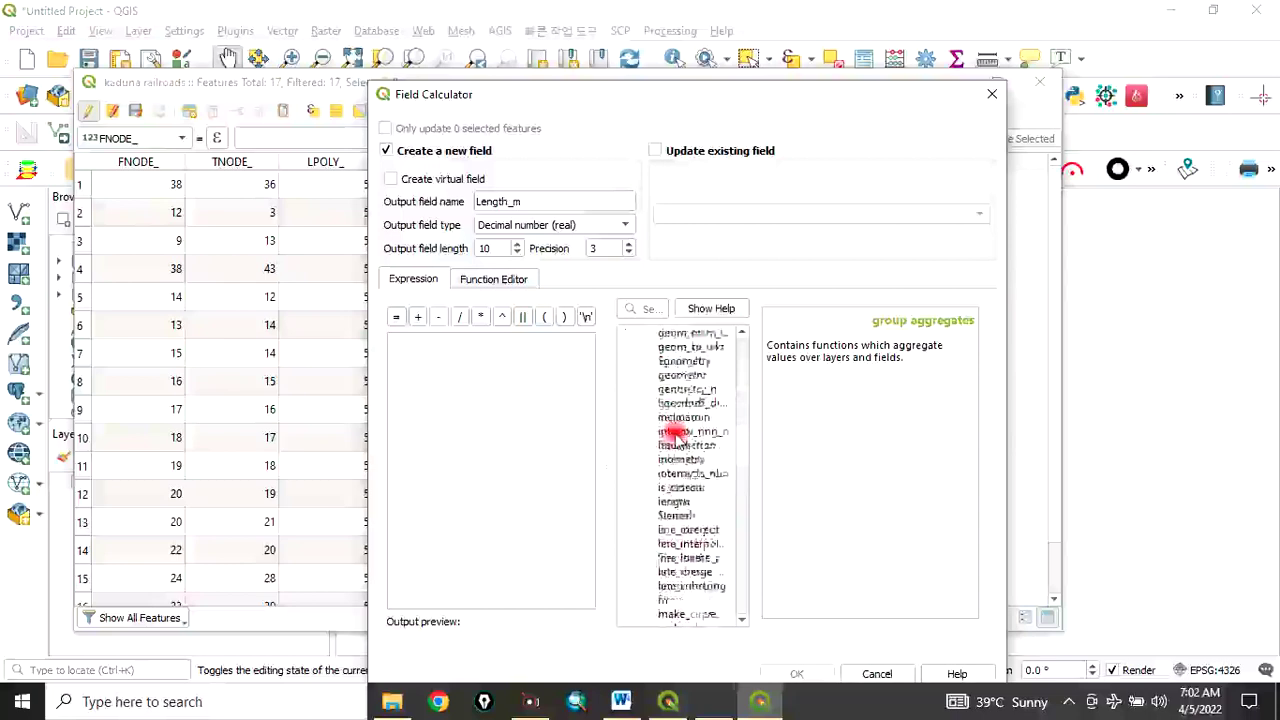
scroll(673, 432, "down", 2)
scroll(673, 432, "down", 1)
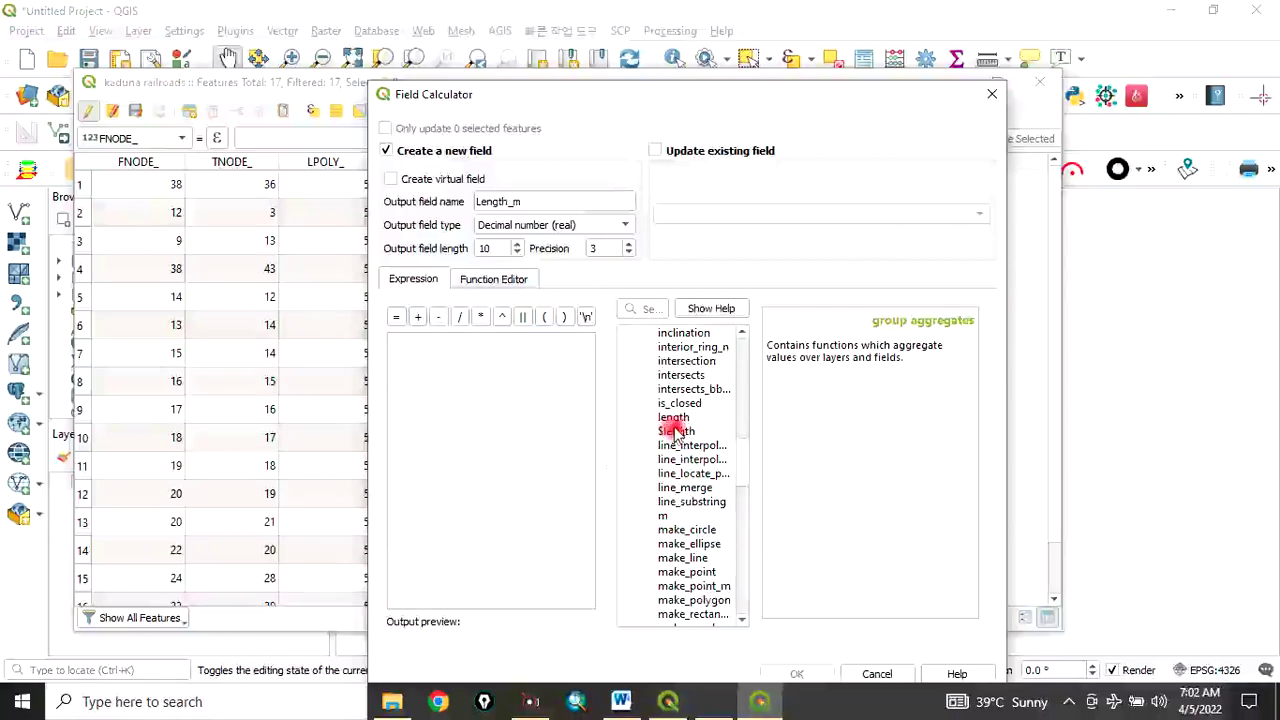
double_click(676, 431)
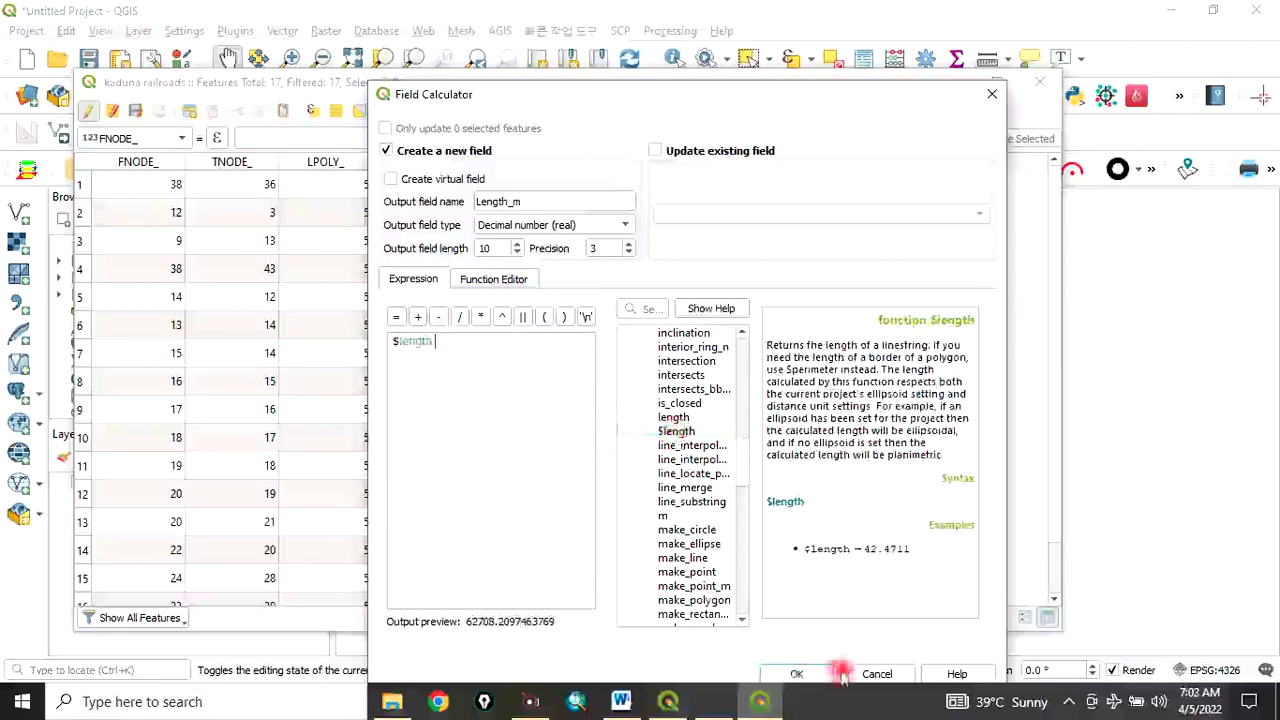
left_click(797, 672)
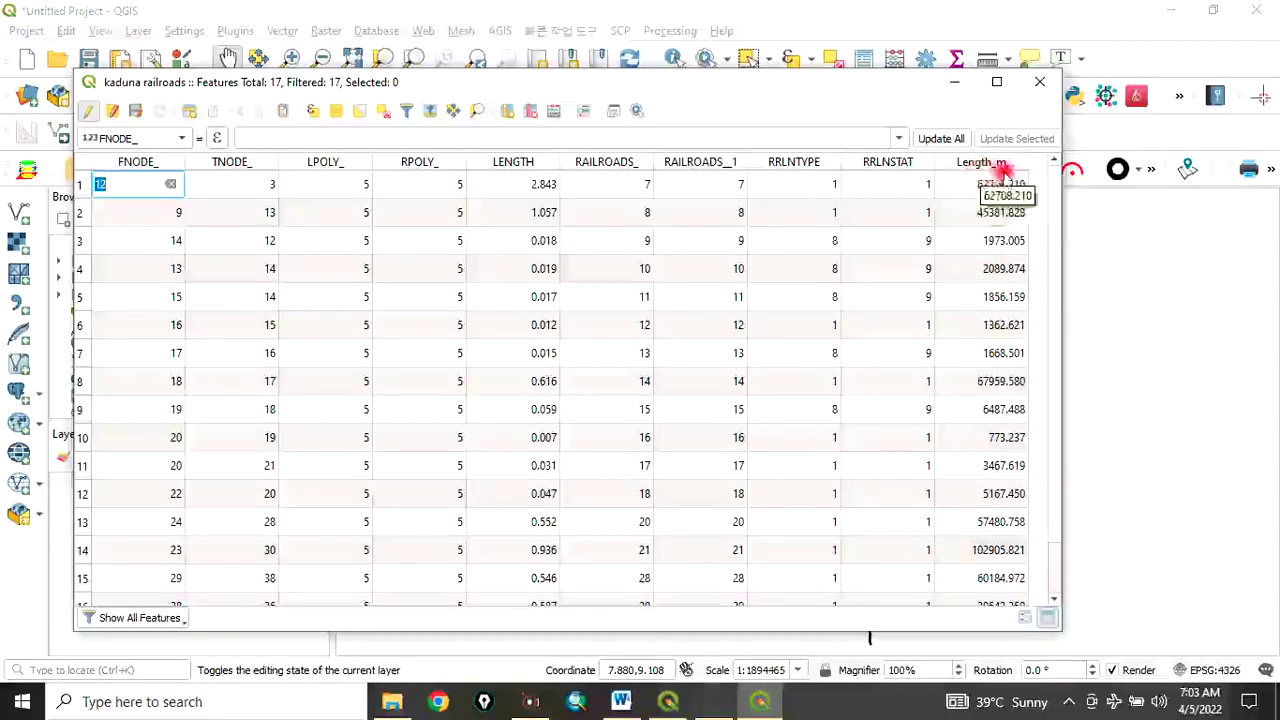
- Define a second new Decimal number (real) field named Length_km in the Field Calculator
left_click(553, 112)
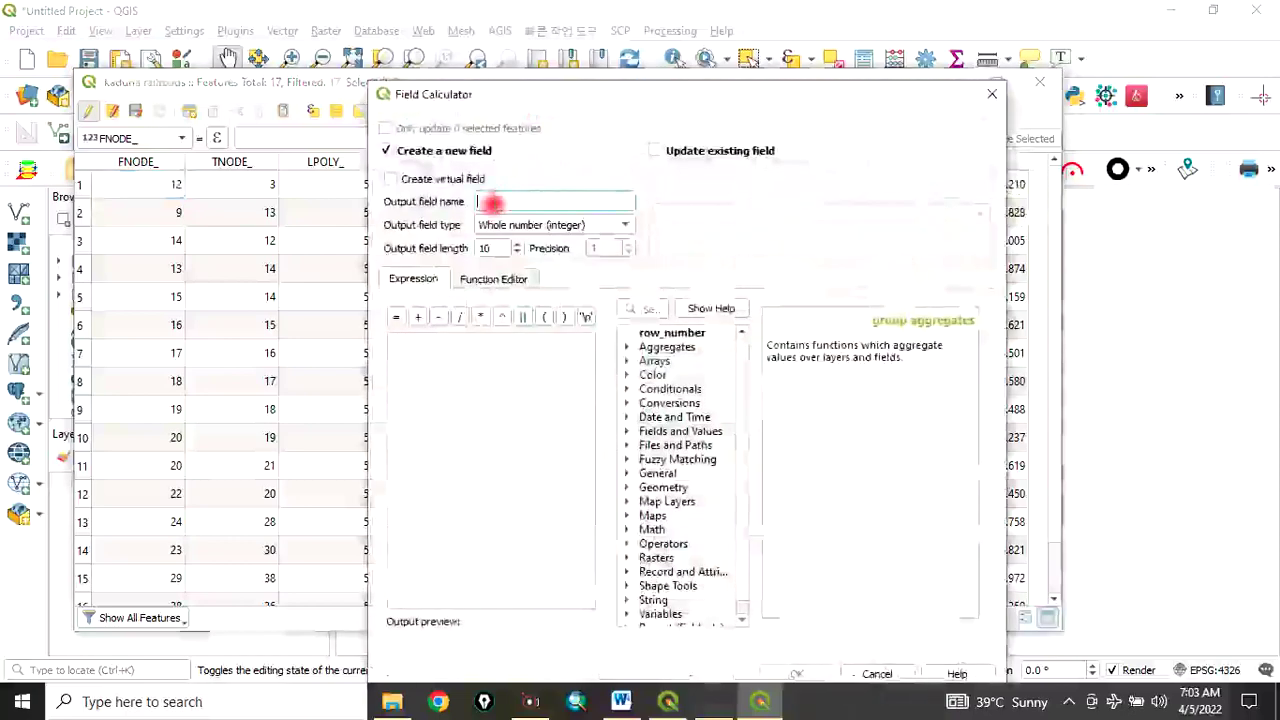
type("Length_km")
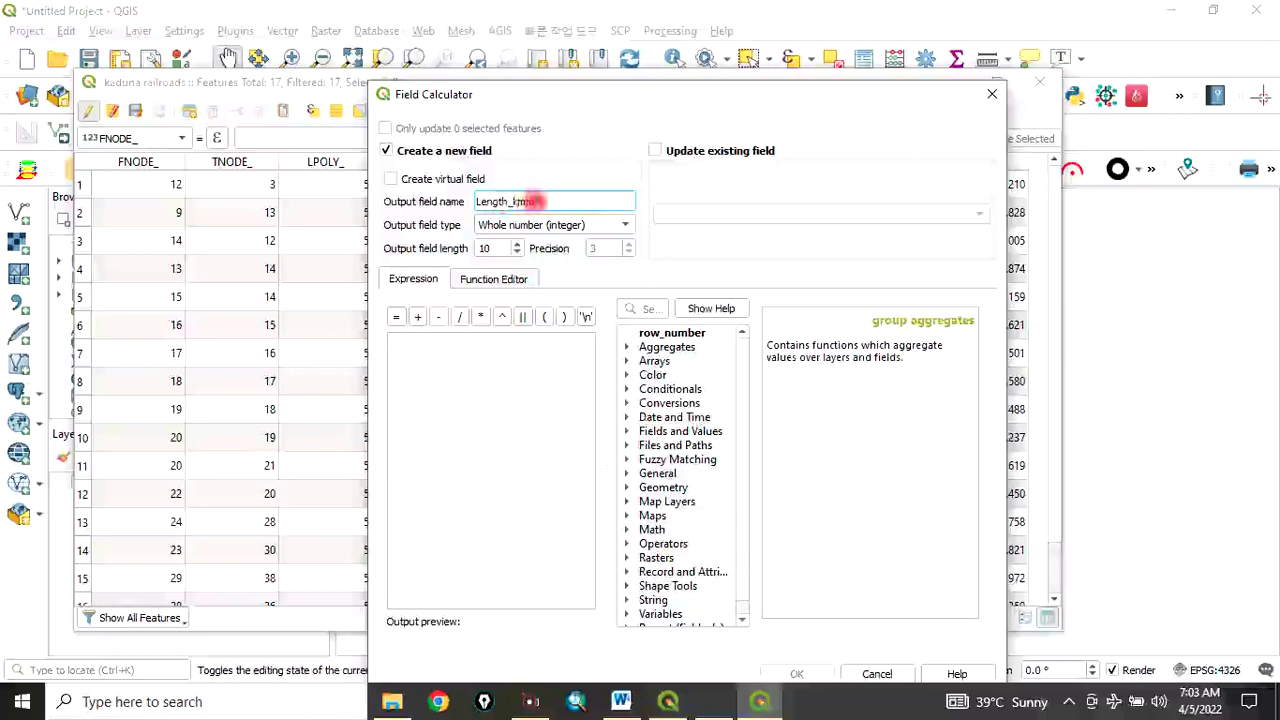
left_click(588, 224)
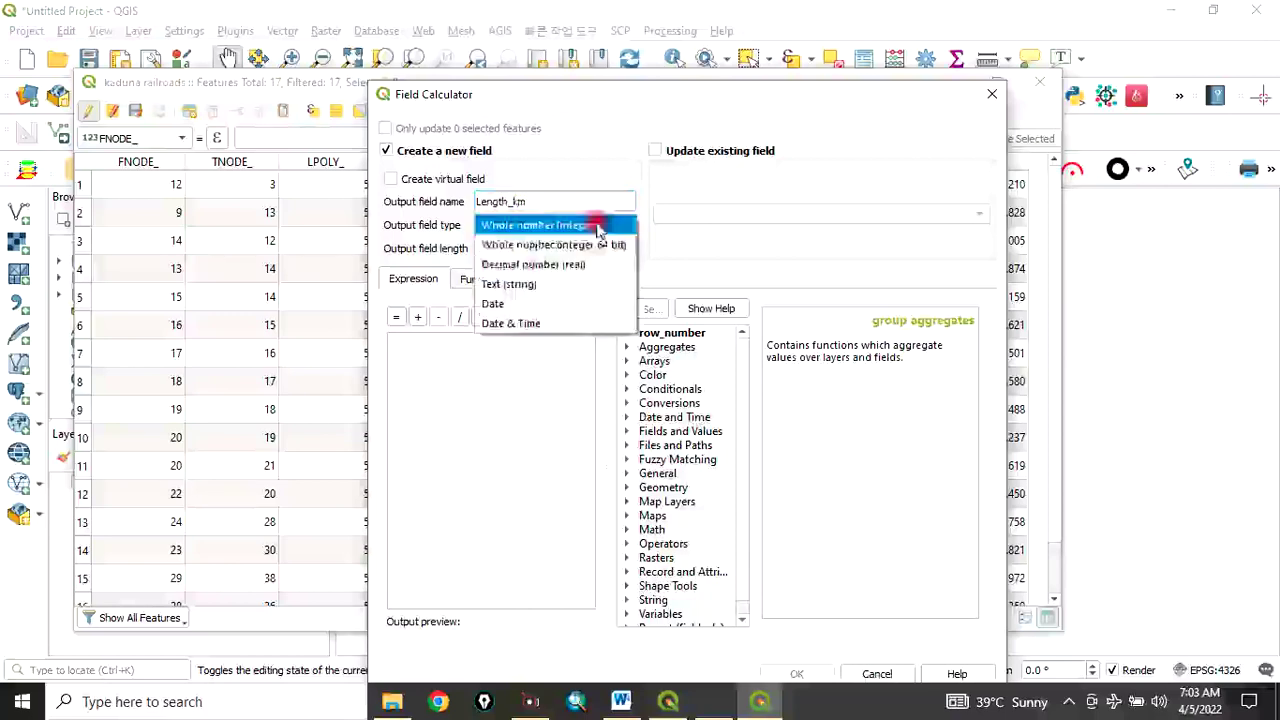
left_click(525, 261)
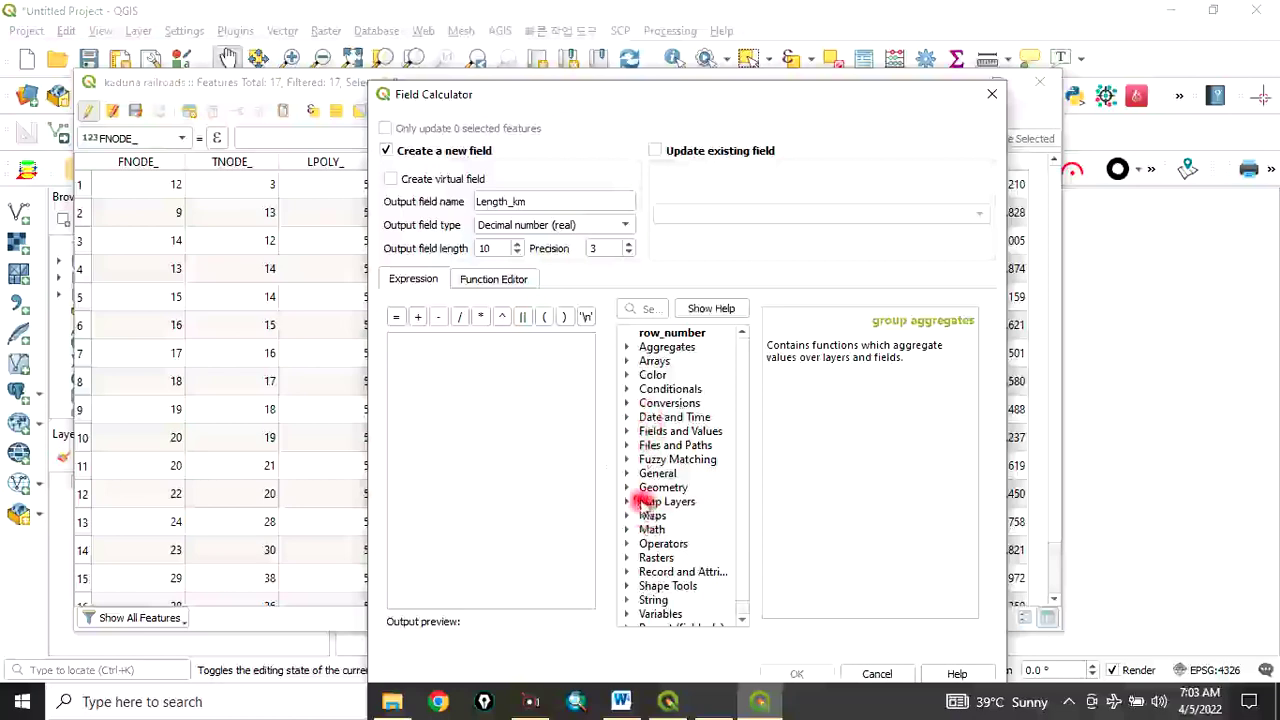
- Compute Length_km with the expression $length / 1000
left_click(628, 488)
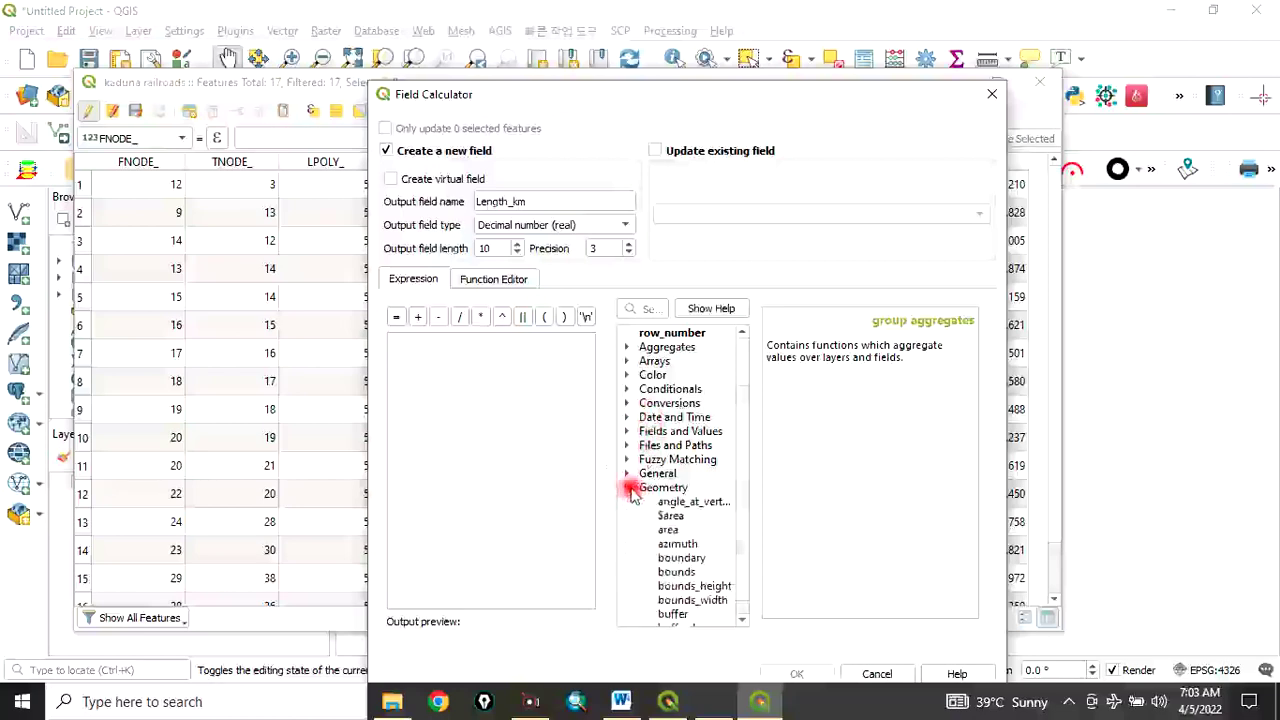
scroll(679, 545, "down", 1)
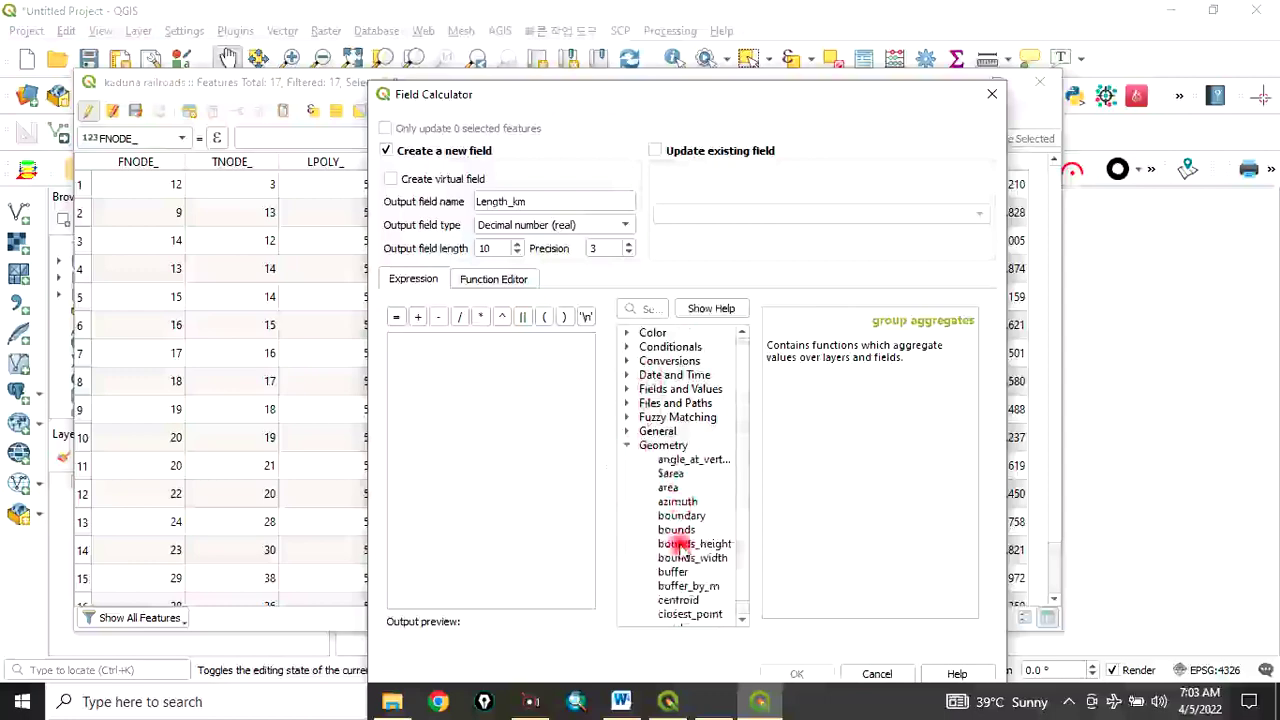
scroll(677, 545, "down", 4)
scroll(677, 545, "down", 5)
scroll(677, 545, "down", 4)
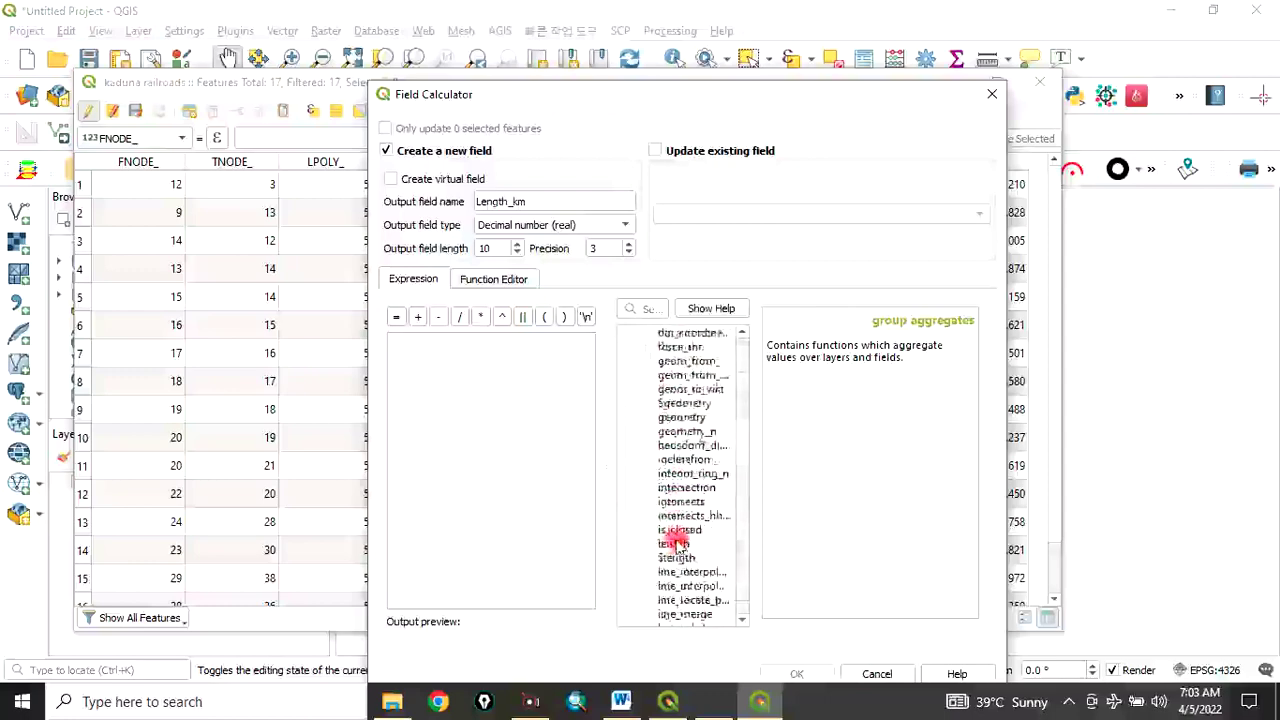
scroll(677, 545, "down", 4)
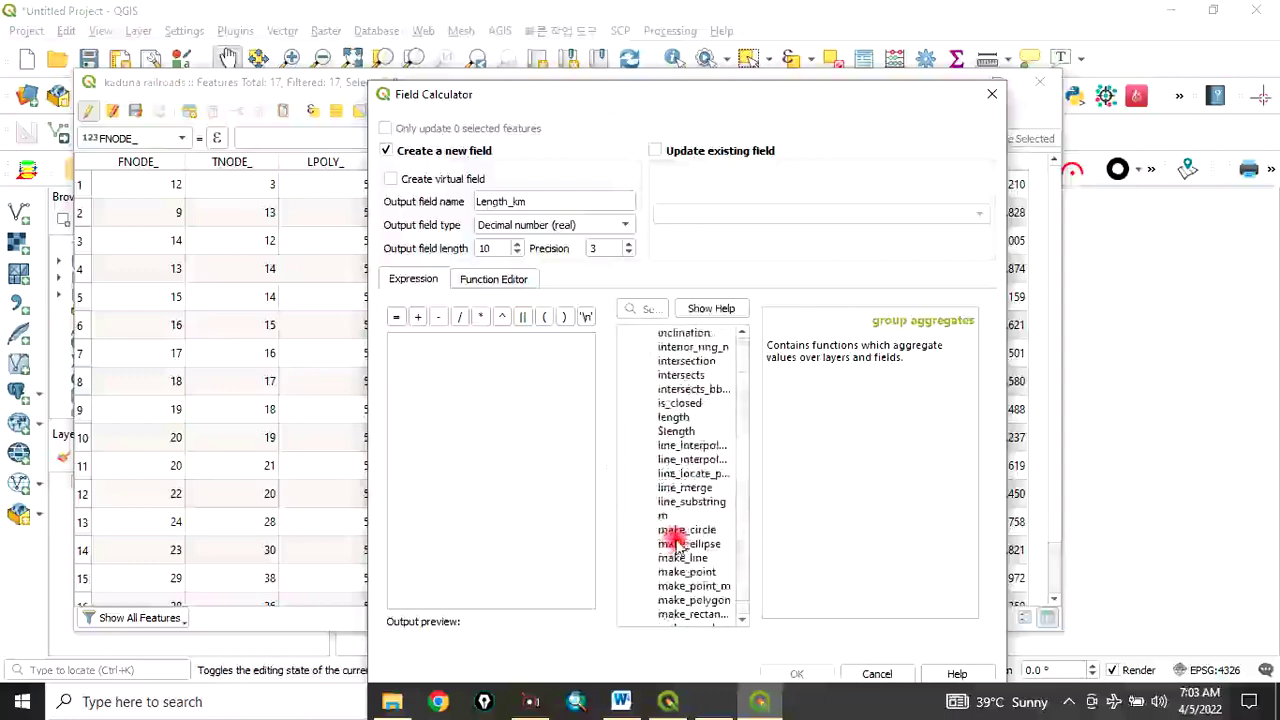
double_click(676, 431)
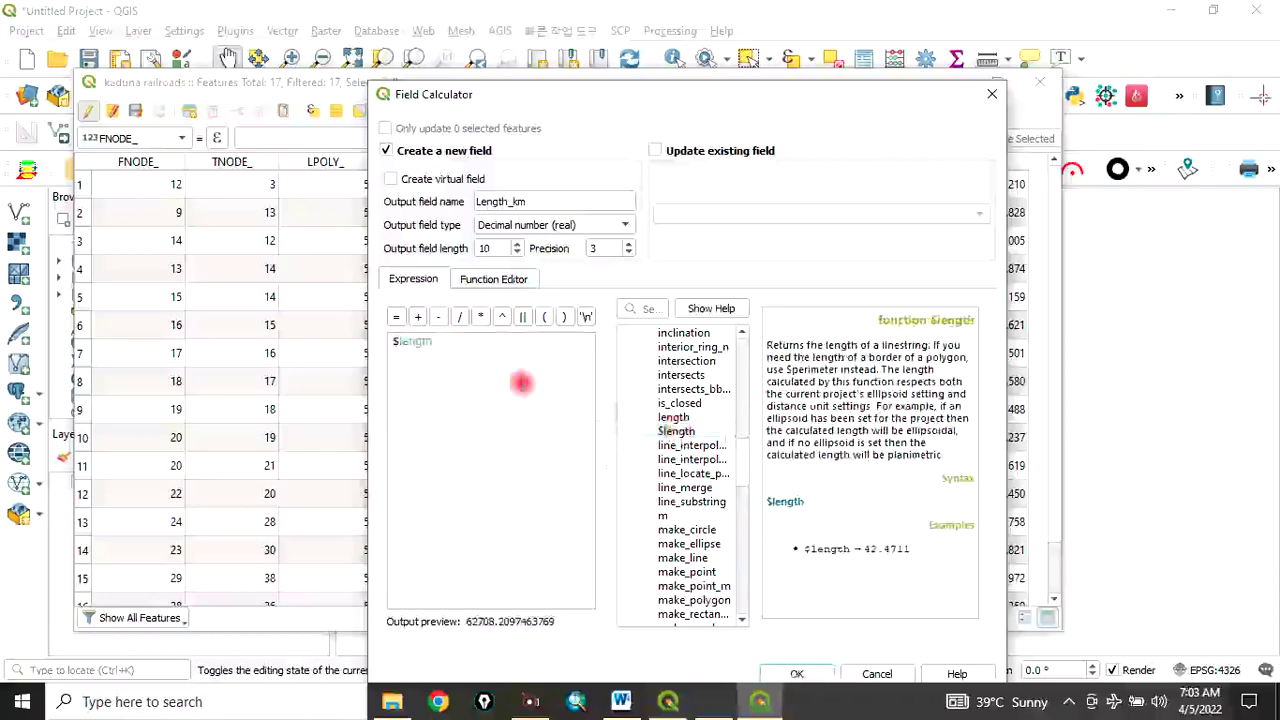
left_click(459, 317)
type("1000")
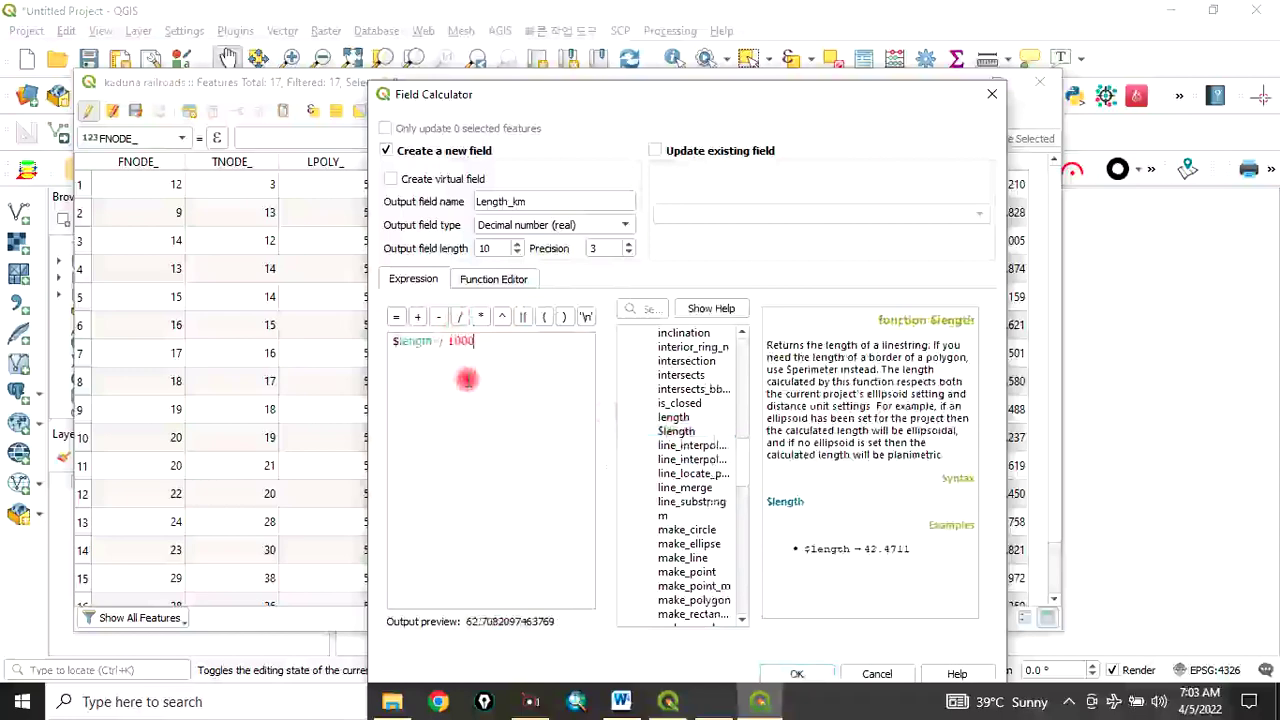
left_click(800, 676)
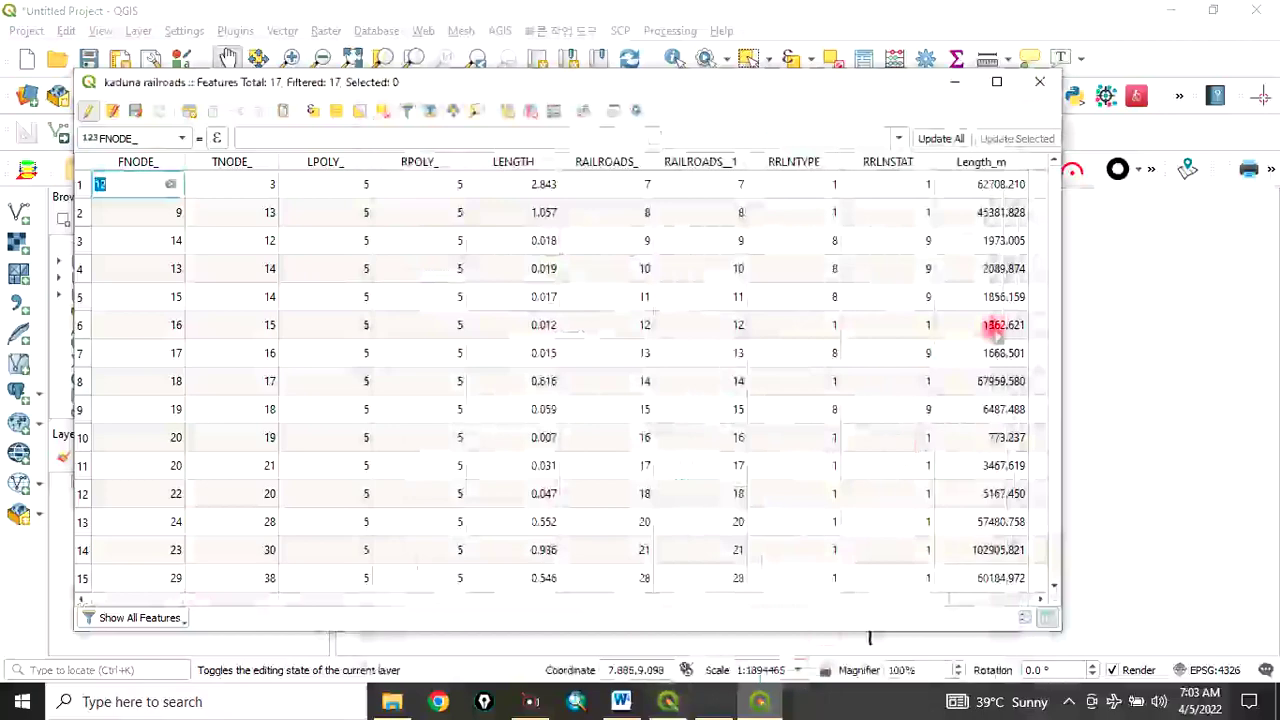
- Check Length_km values like 62.708, minimise the attribute table, and return to Photos
left_click(1042, 600)
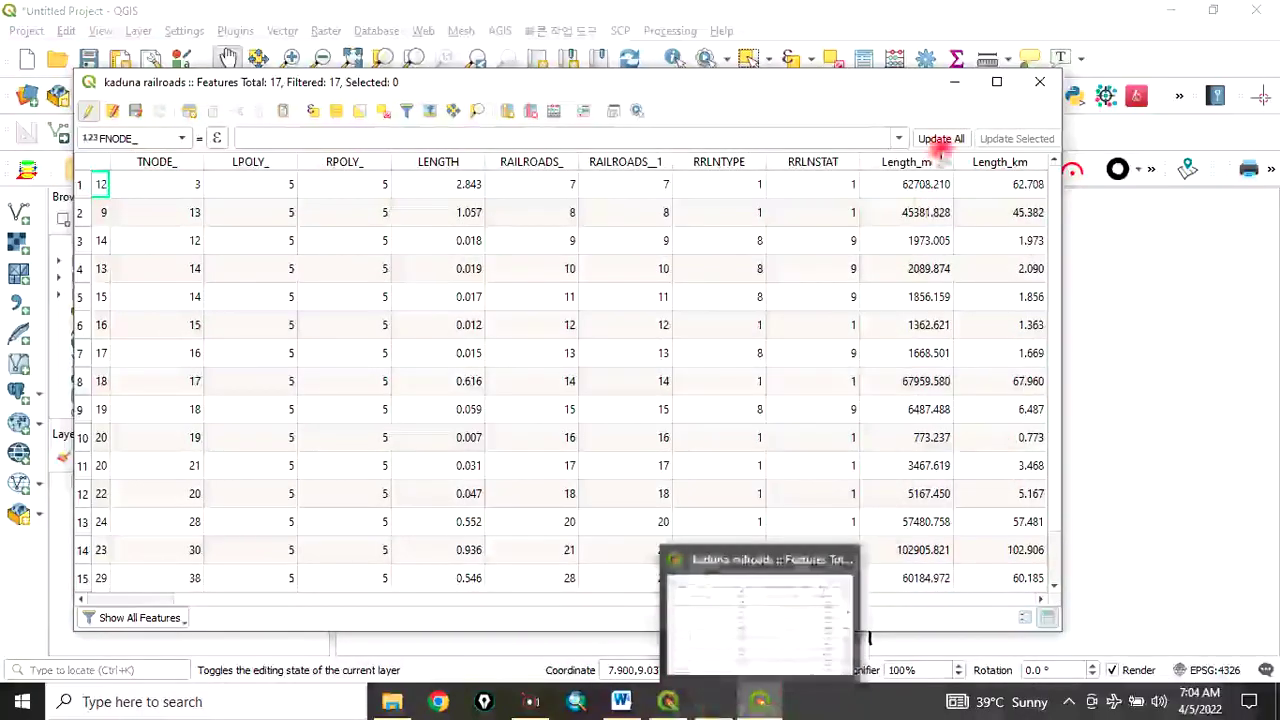
left_click(955, 82)
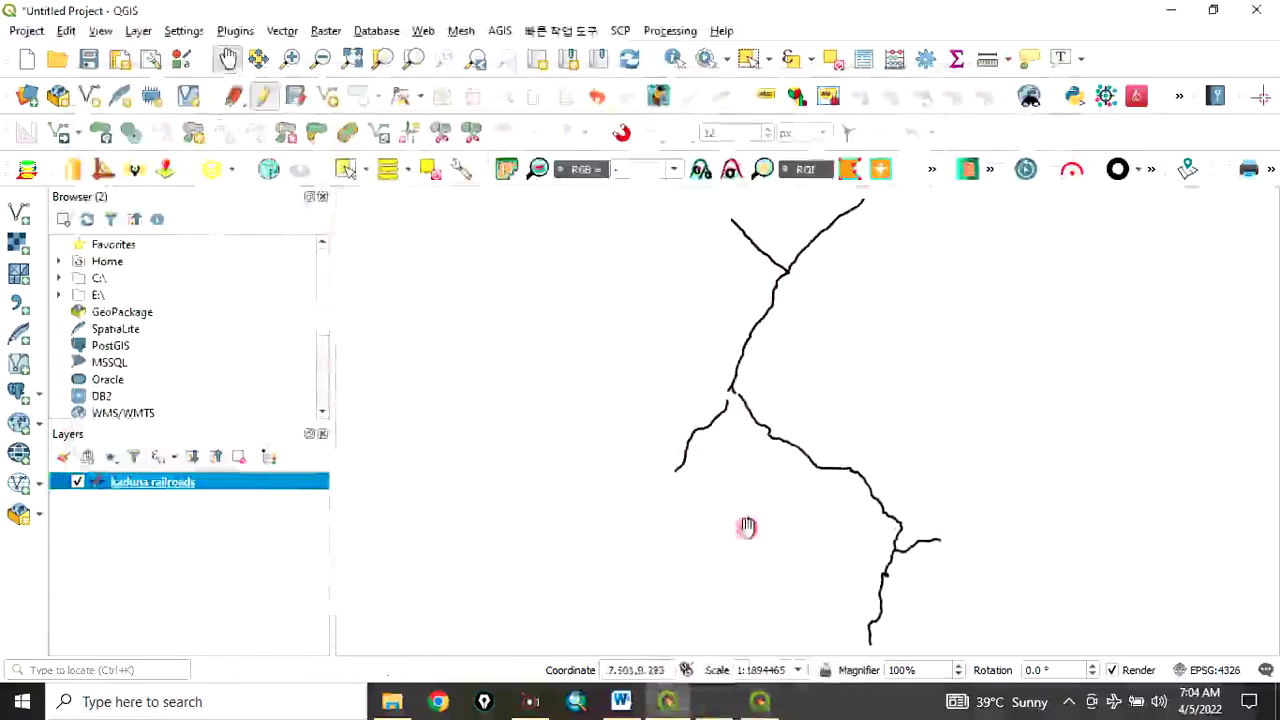
left_click(713, 703)
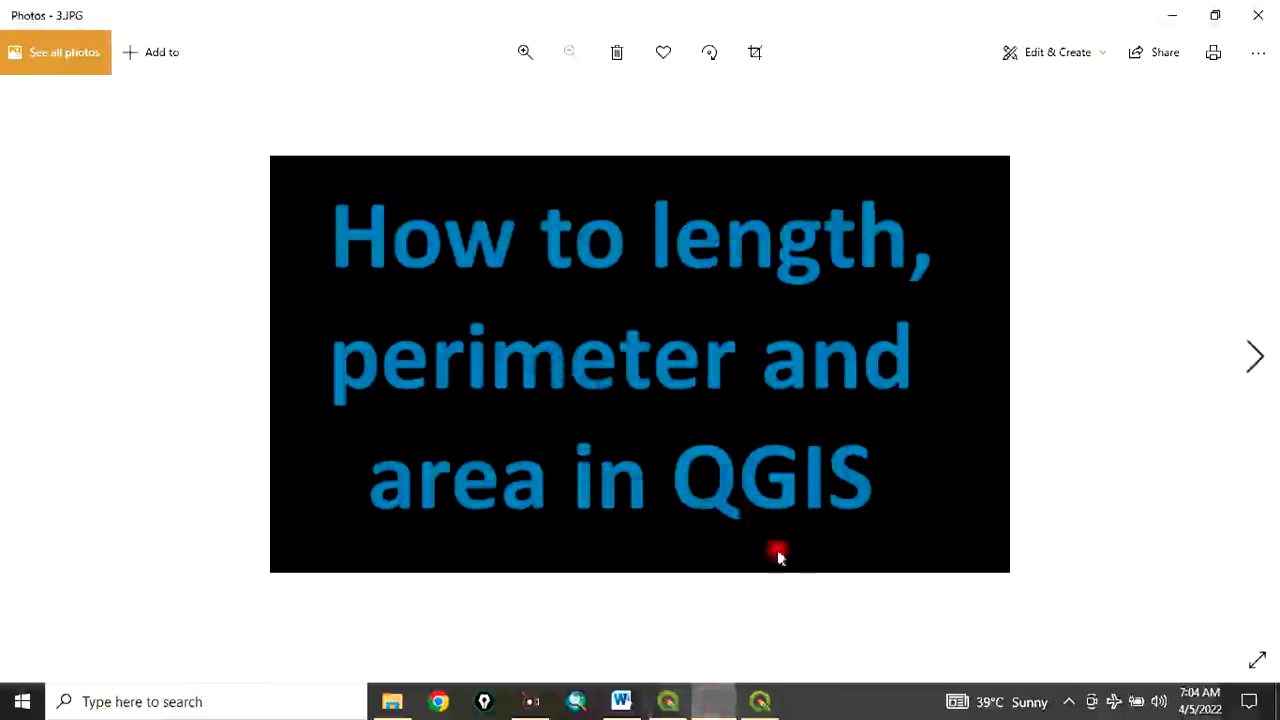
- Advance Photos from the title slide to 5.subscribe button.png
left_click(1255, 358)
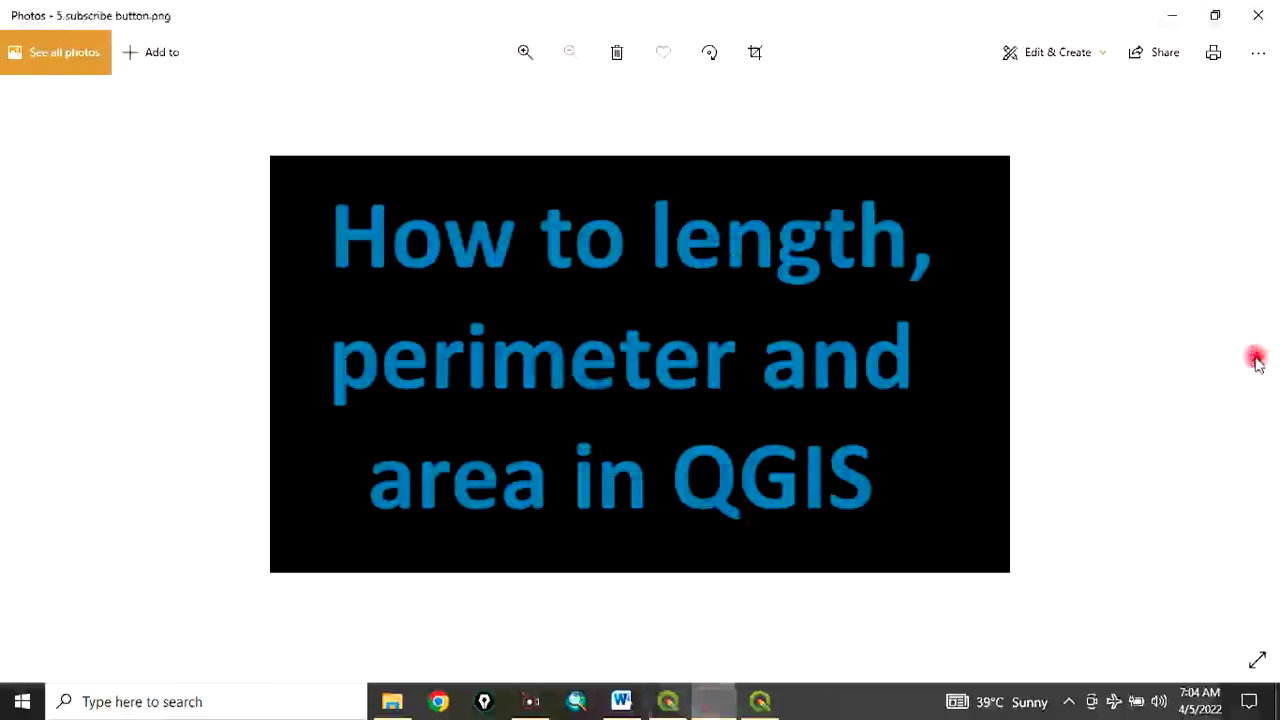